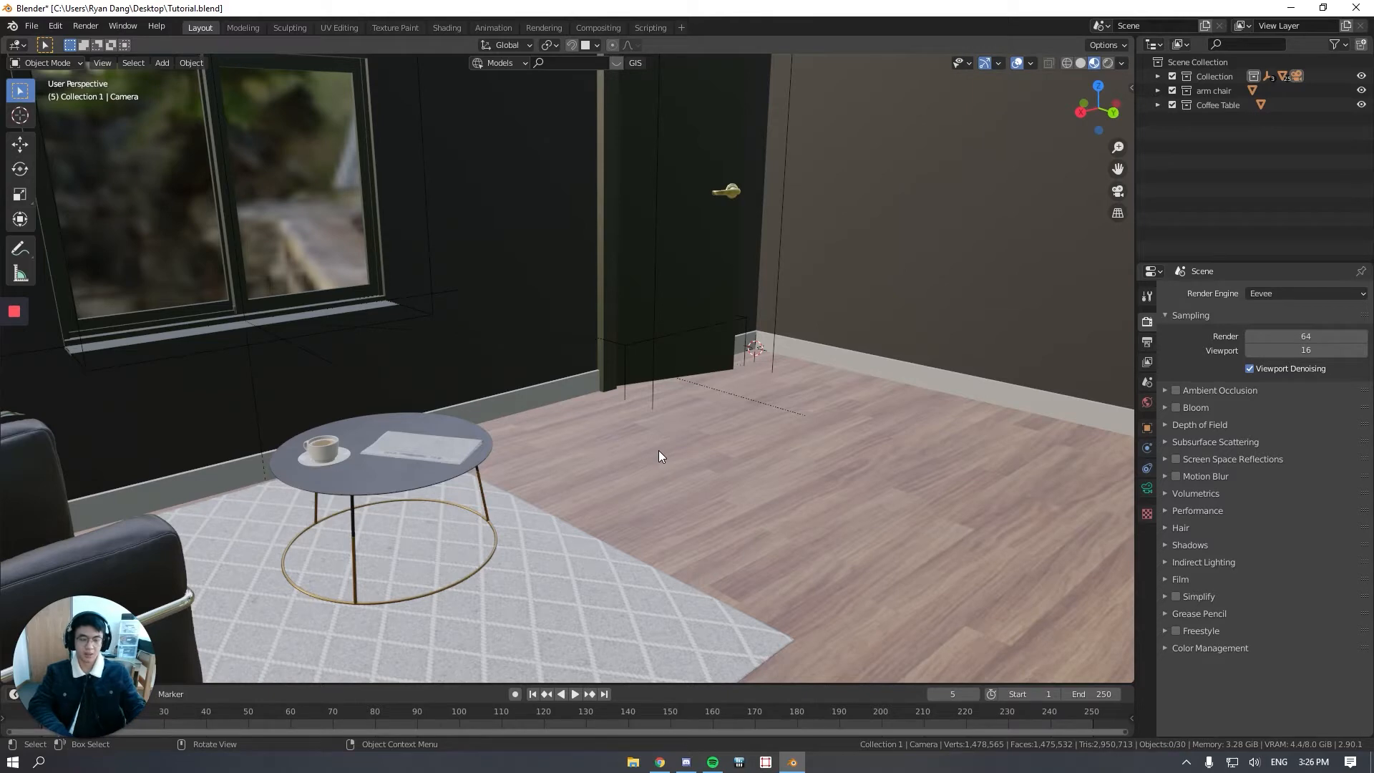
Step: Switch the scene's render engine to Cycles
left_click(1298, 294)
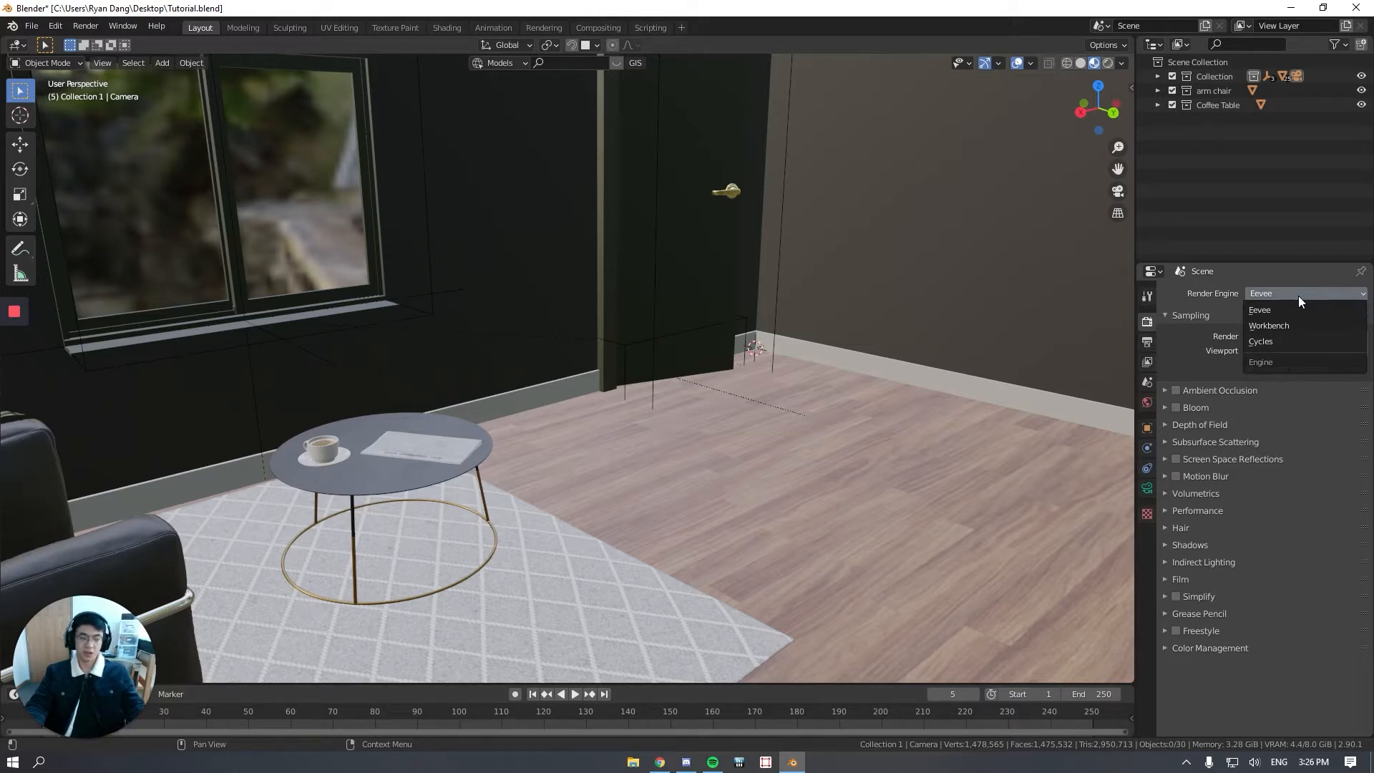
left_click(1272, 341)
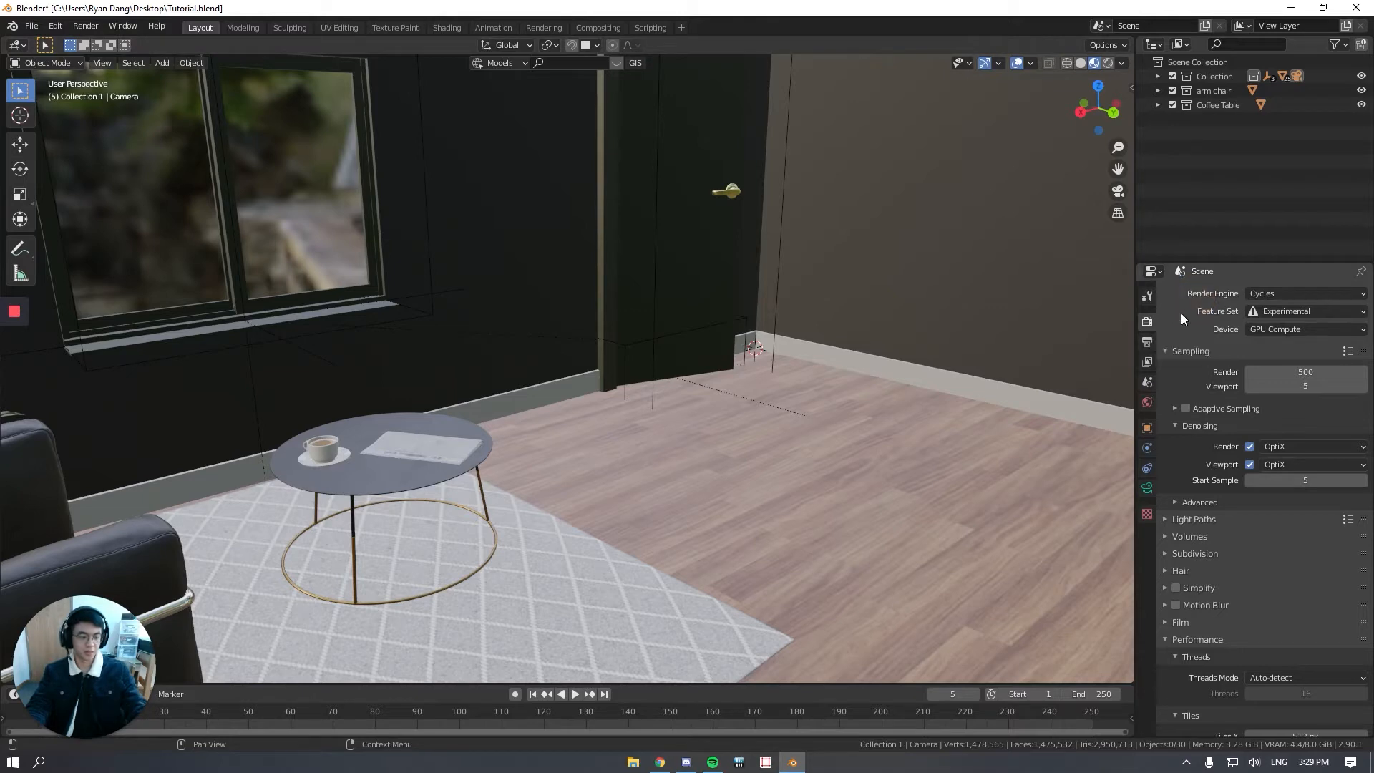
left_click(1282, 294)
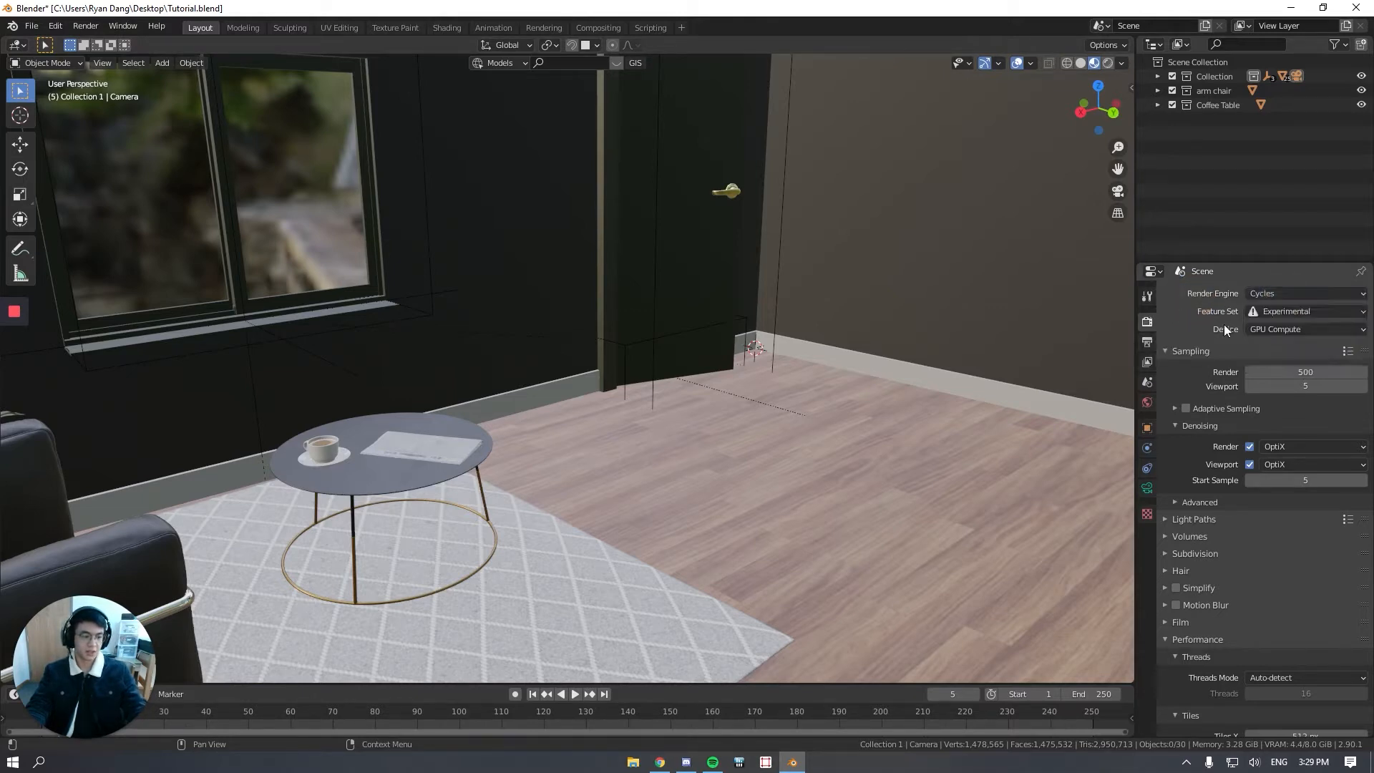
left_click(1289, 289)
left_click(1282, 338)
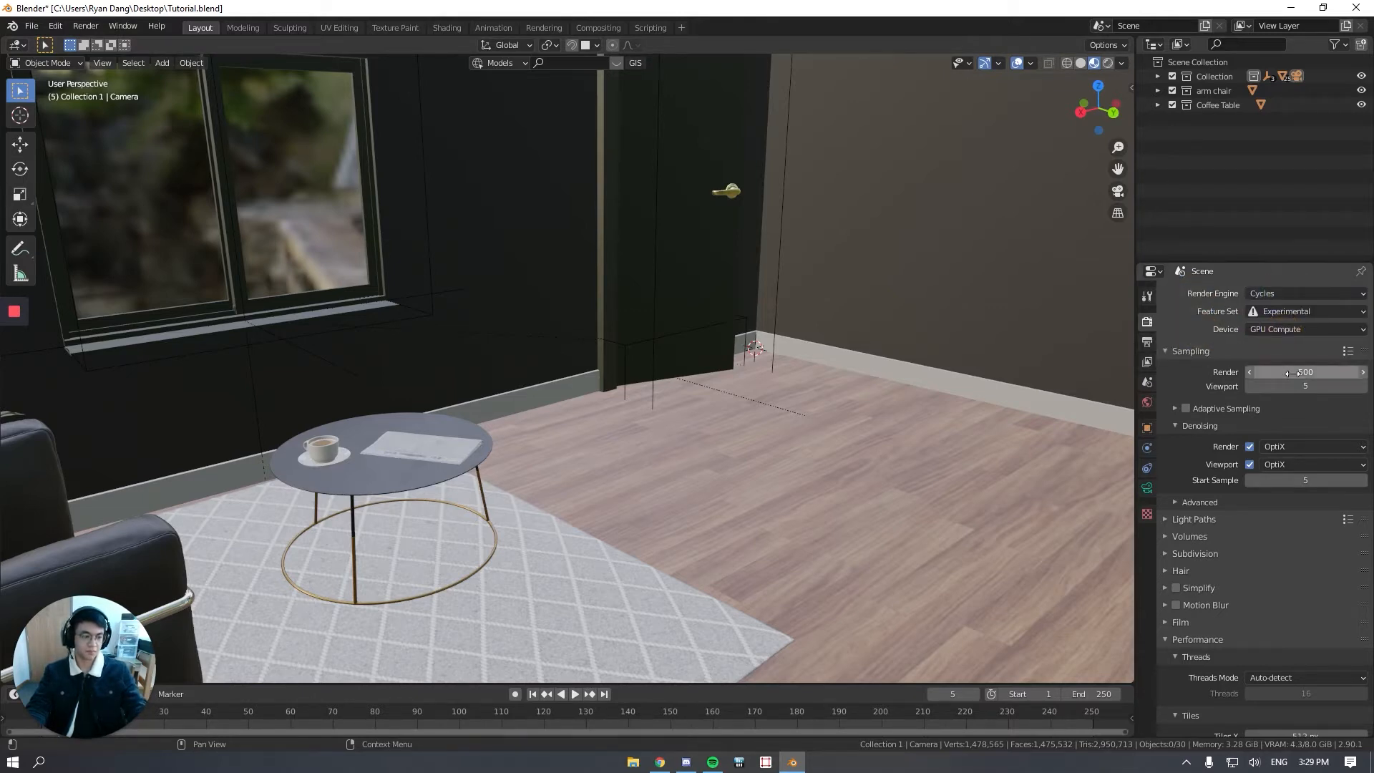
Step: Set the Cycles render device to CPU and back to GPU Compute
left_click(1288, 330)
left_click(1291, 341)
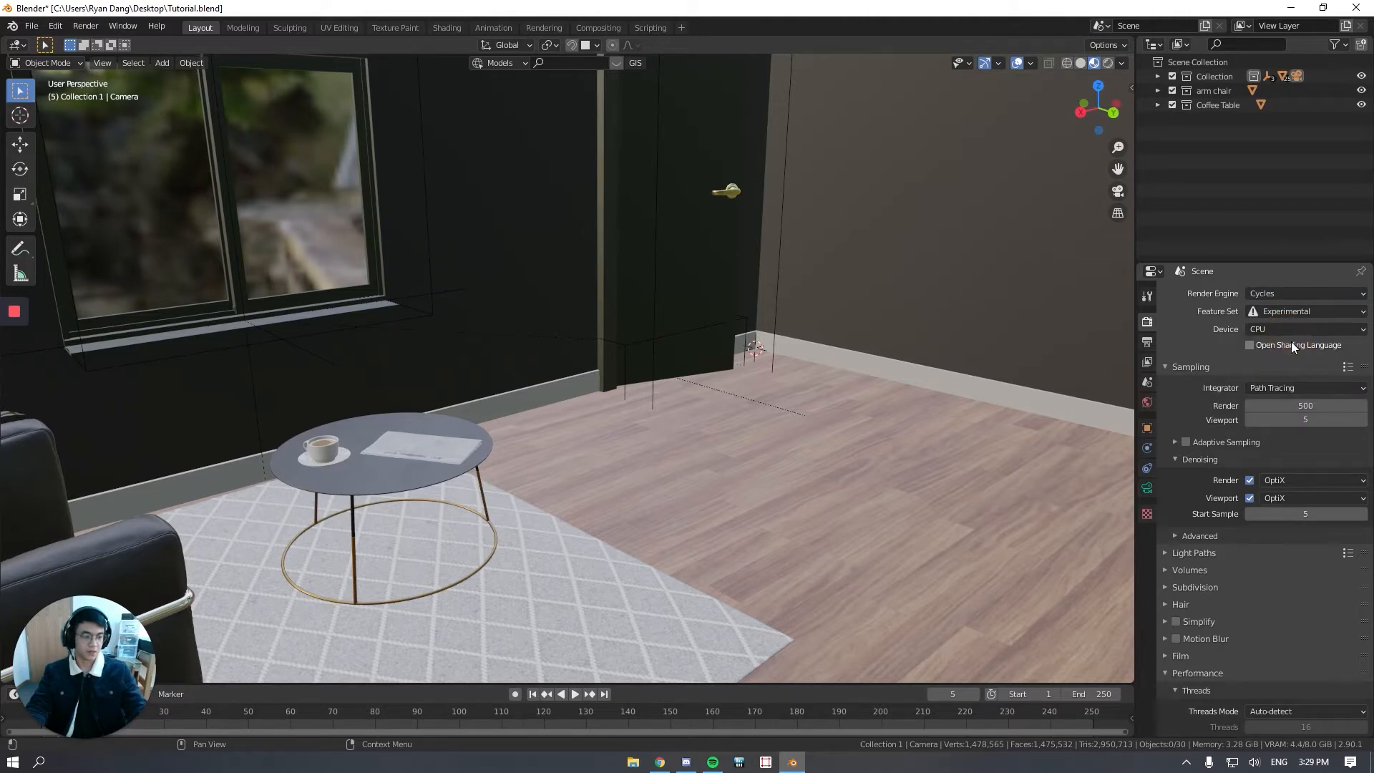
left_click(1302, 330)
left_click(1310, 359)
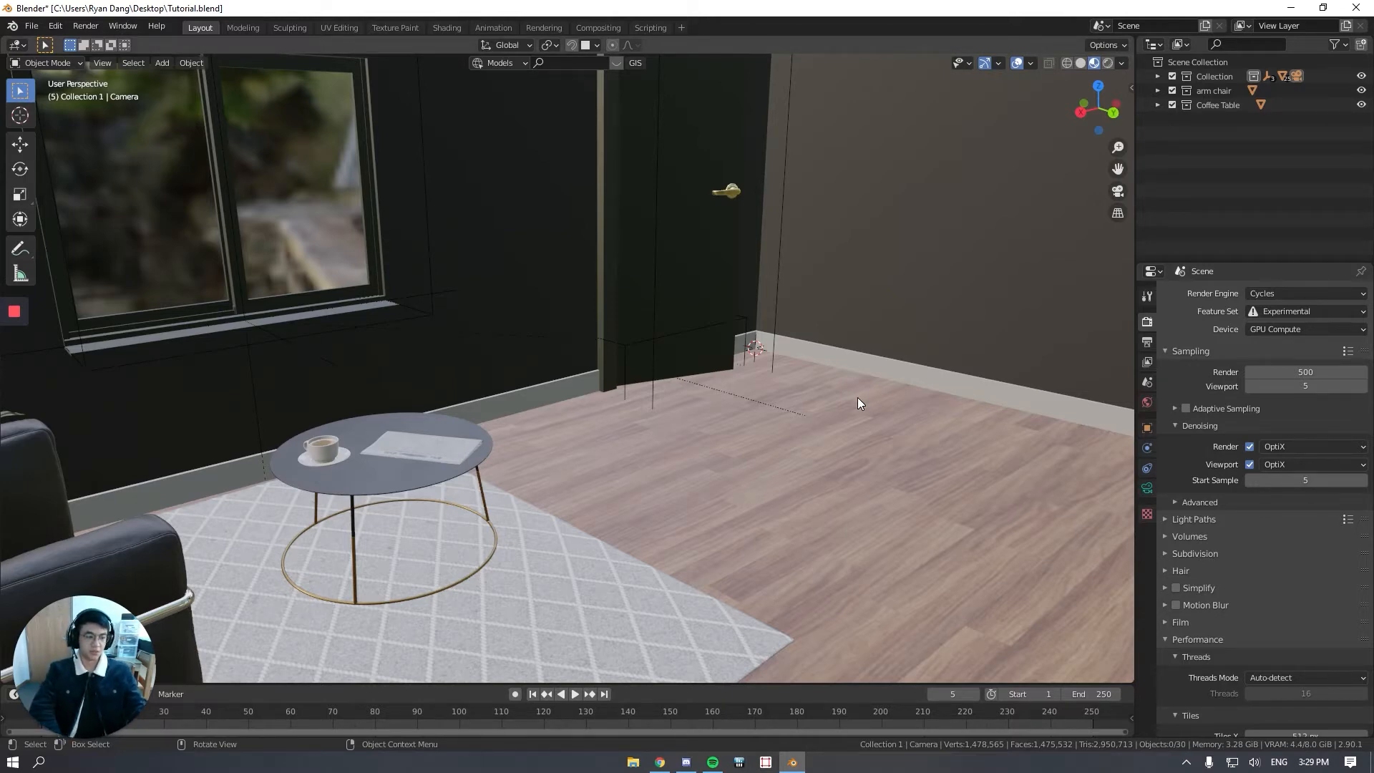
left_click(1307, 372)
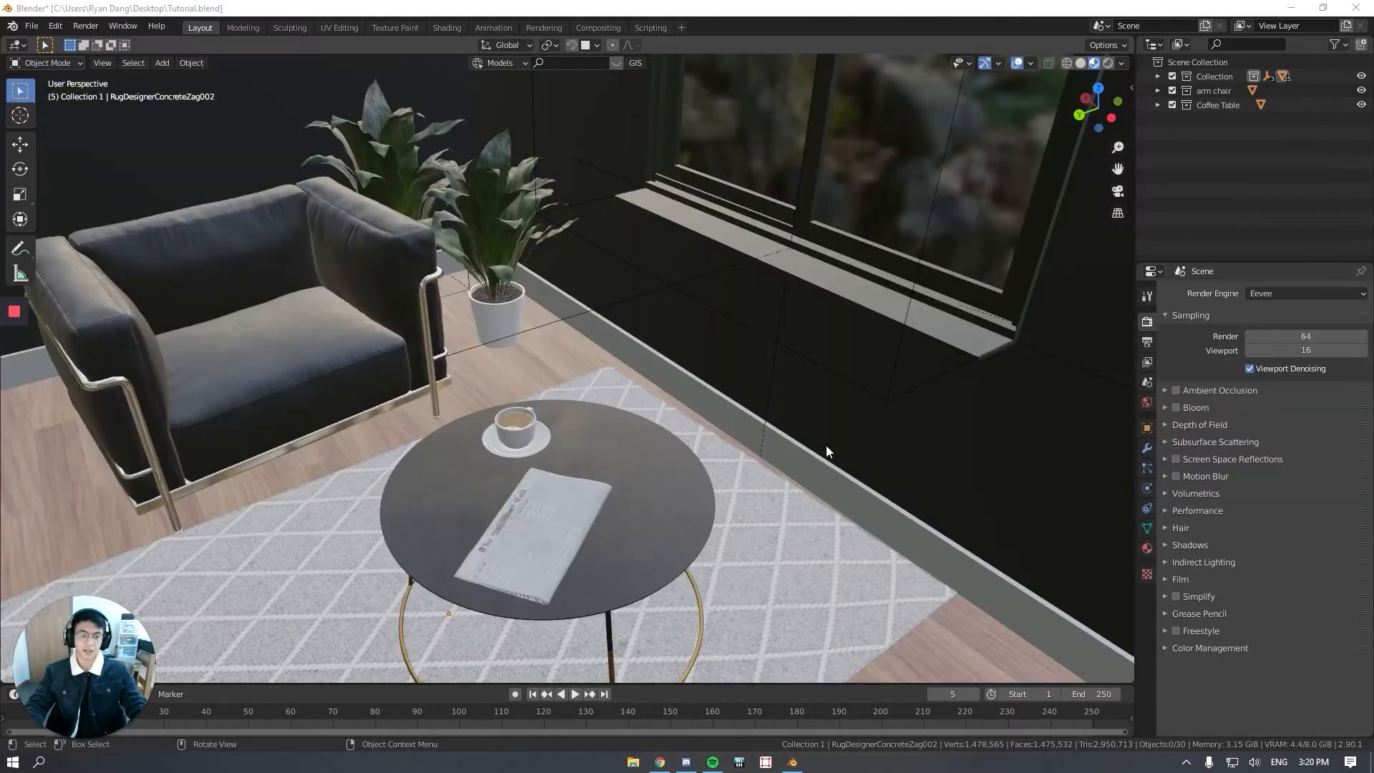
Step: Add a camera to the living room scene
scroll(826, 445, "down", 1)
middle_click_drag(766, 449, 771, 412)
scroll(771, 412, "down", 3)
mouse_move(660, 433)
middle_mouse_down("shift")
mouse_move(628, 446)
mouse_move(665, 417)
middle_mouse_up("shift")
key("shift+a")
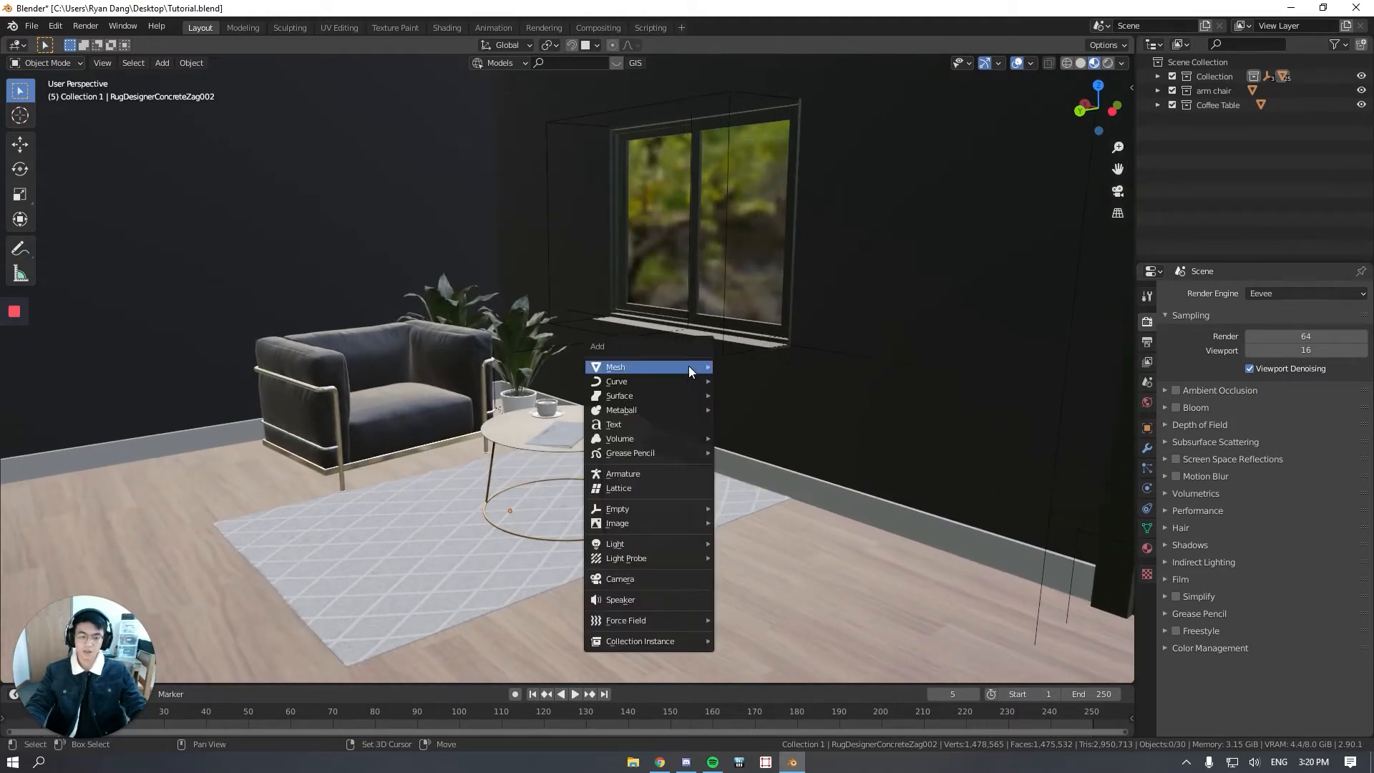
left_click(647, 577)
Step: Look through the new camera and inspect its placement from outside the room
middle_click_drag(538, 480, 617, 311)
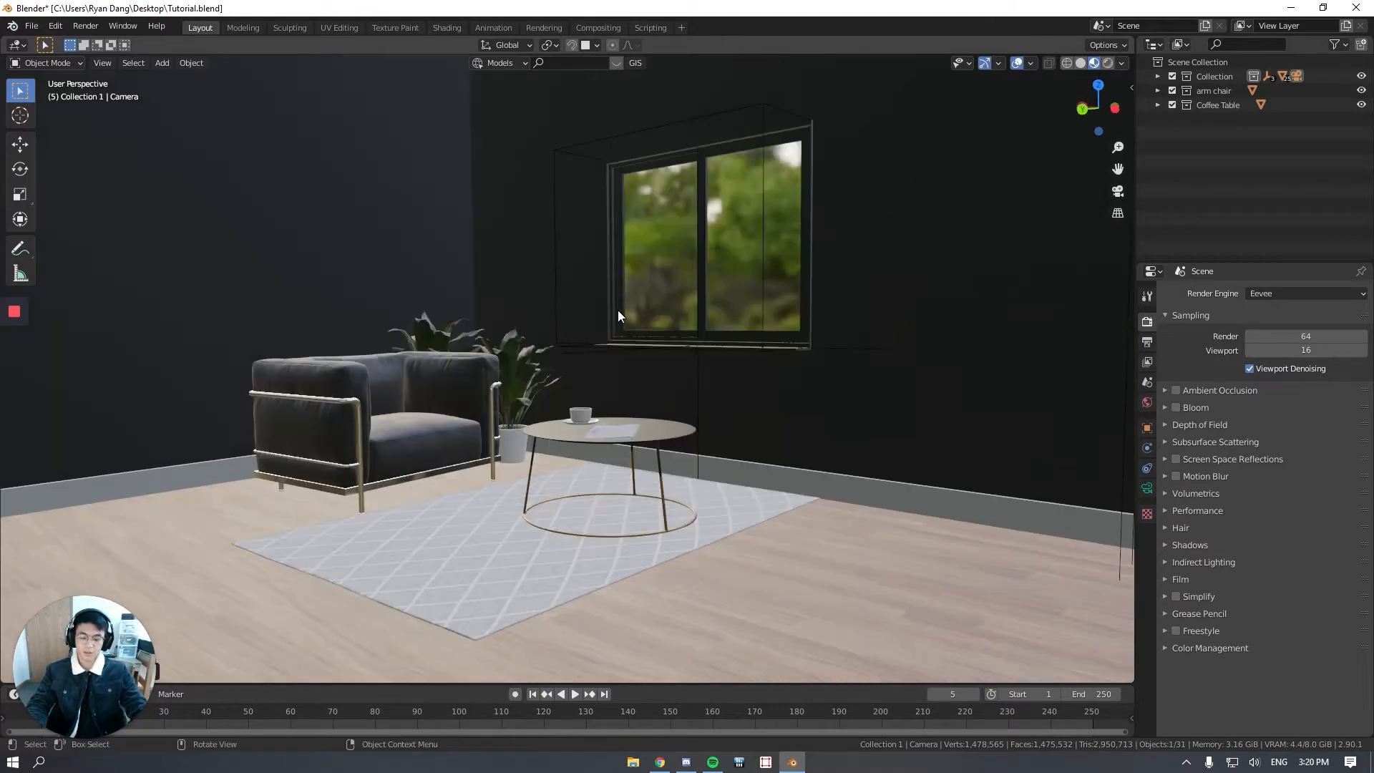
left_click(1118, 191)
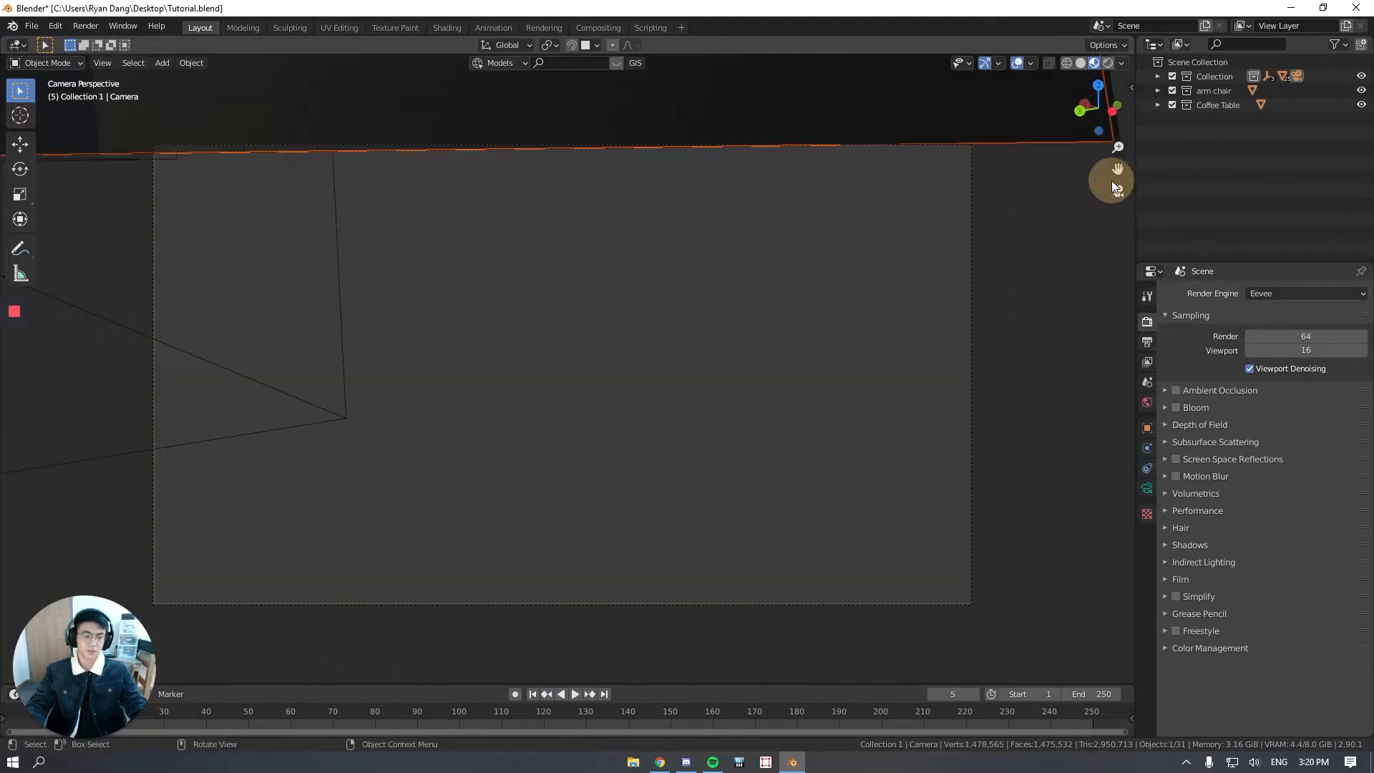
middle_click_drag(561, 401, 799, 469)
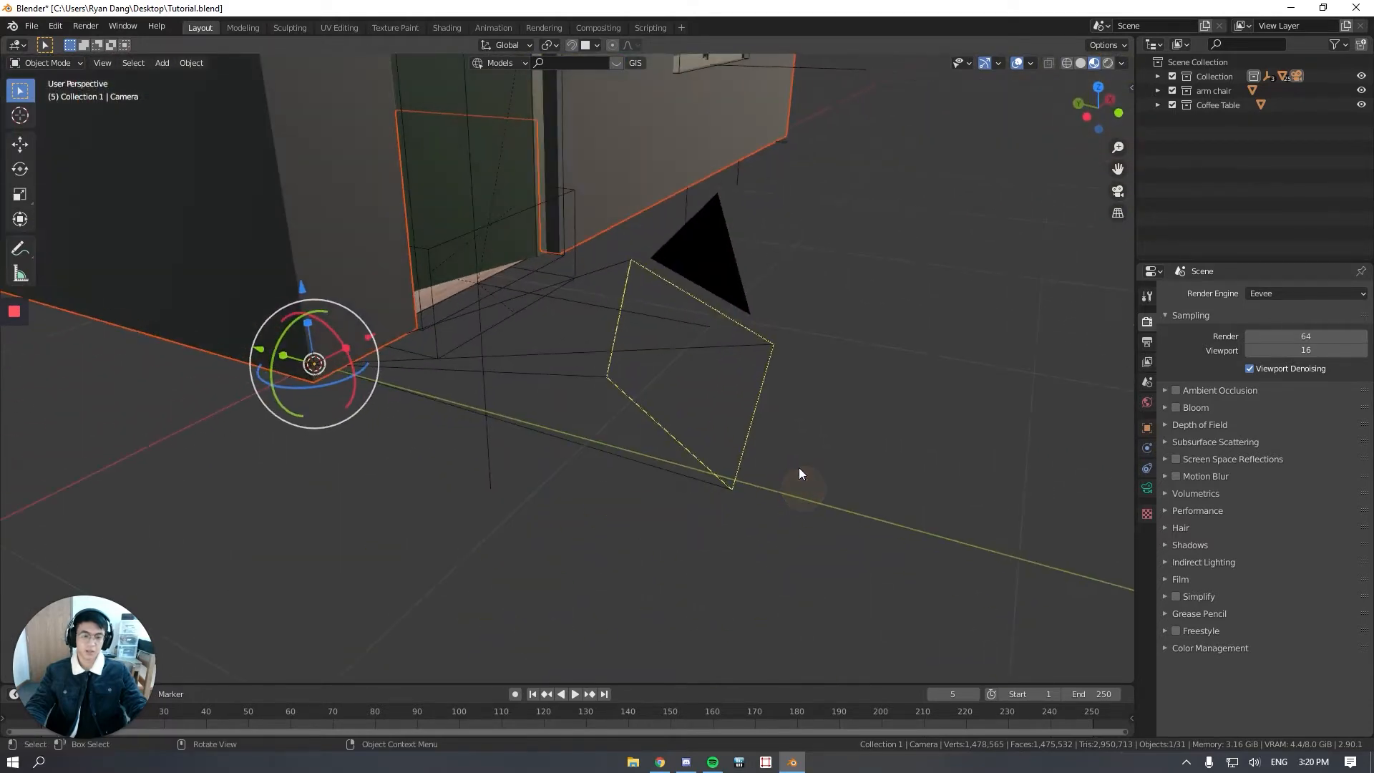
left_click(813, 329)
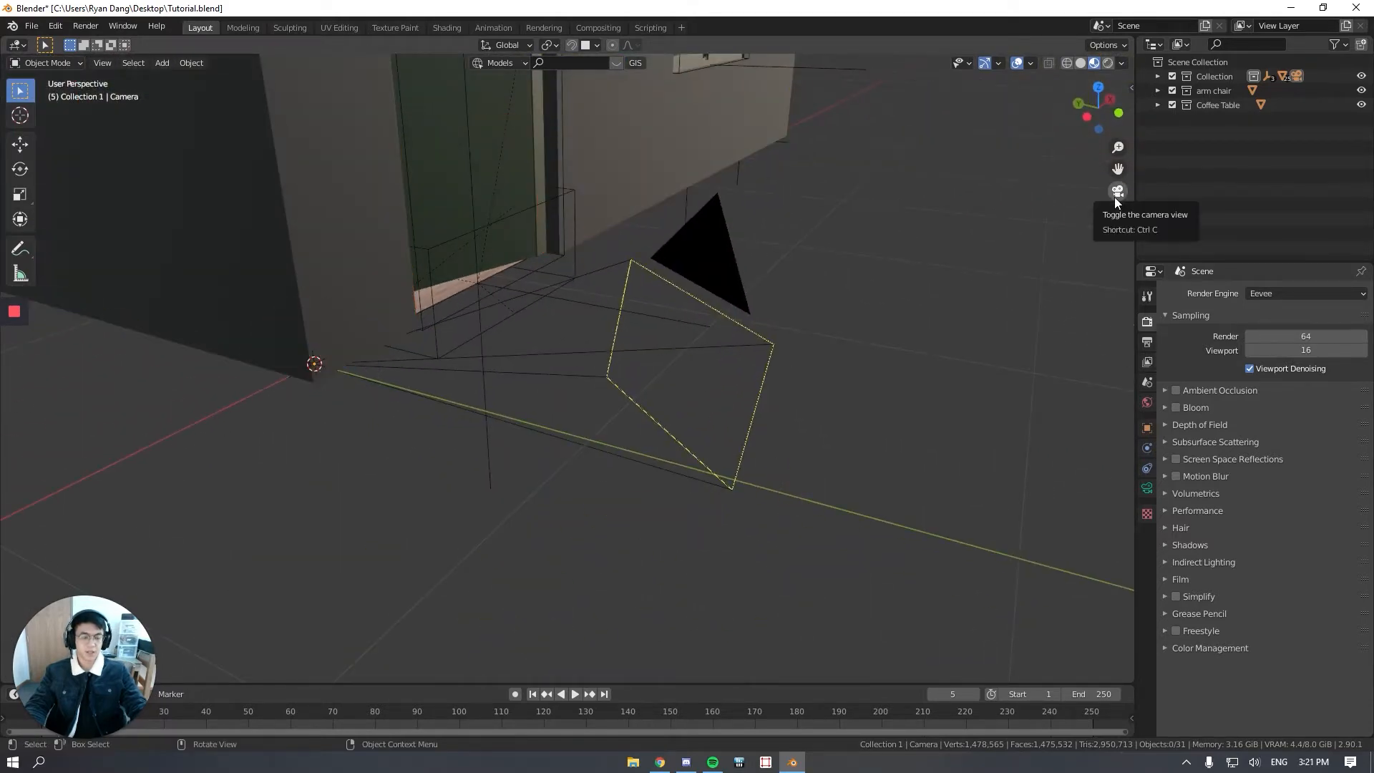
Step: Enter the camera view, enable the Camera to View lock, and frame the armchair, coffee table and window
left_click(1115, 195)
key("n")
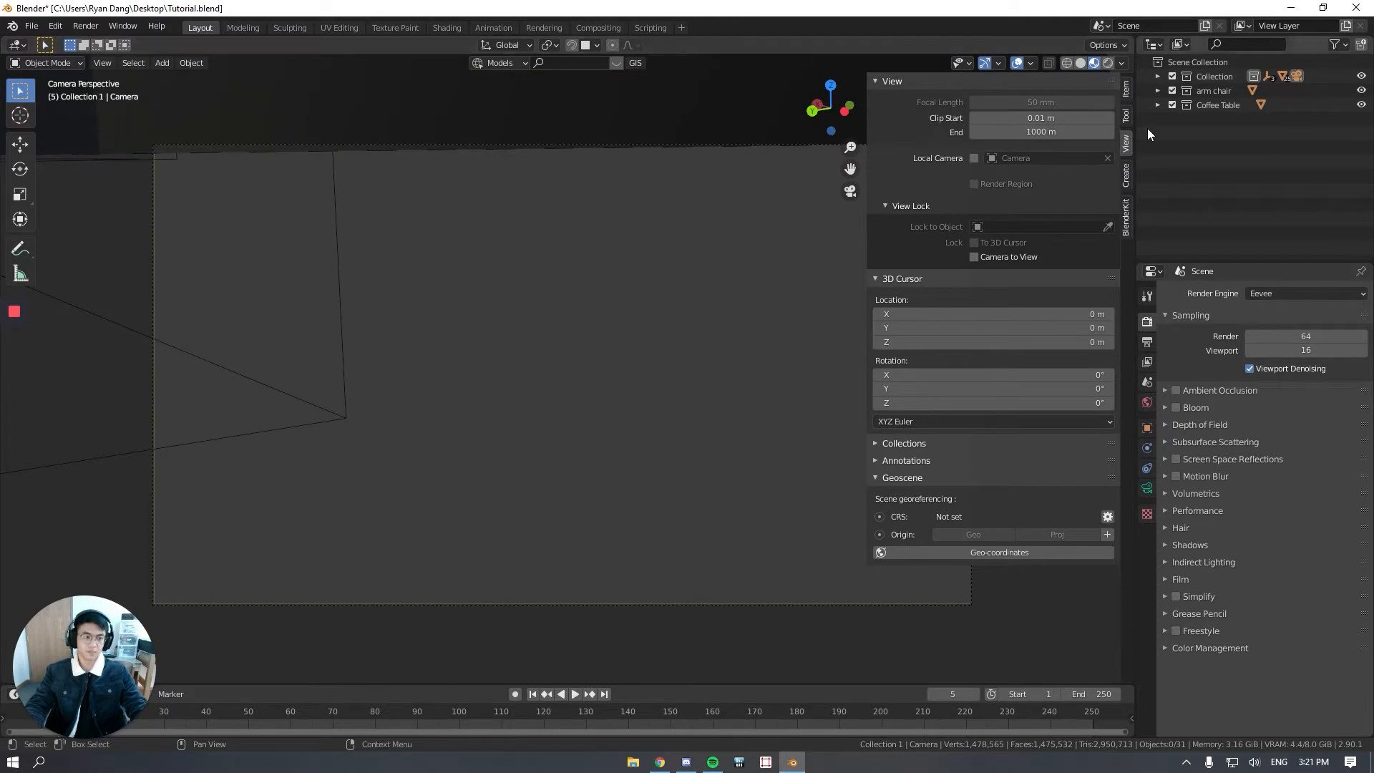
left_click(973, 256)
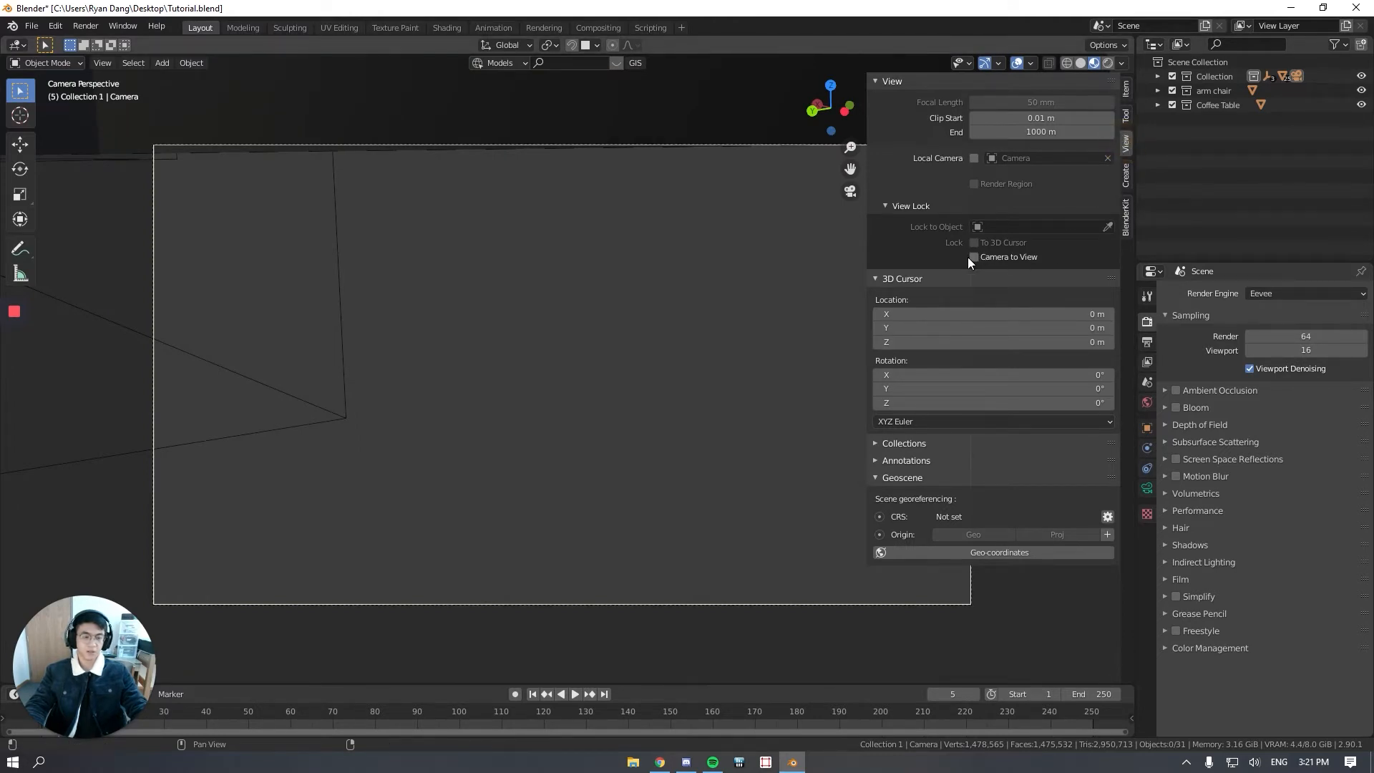
left_click(590, 337)
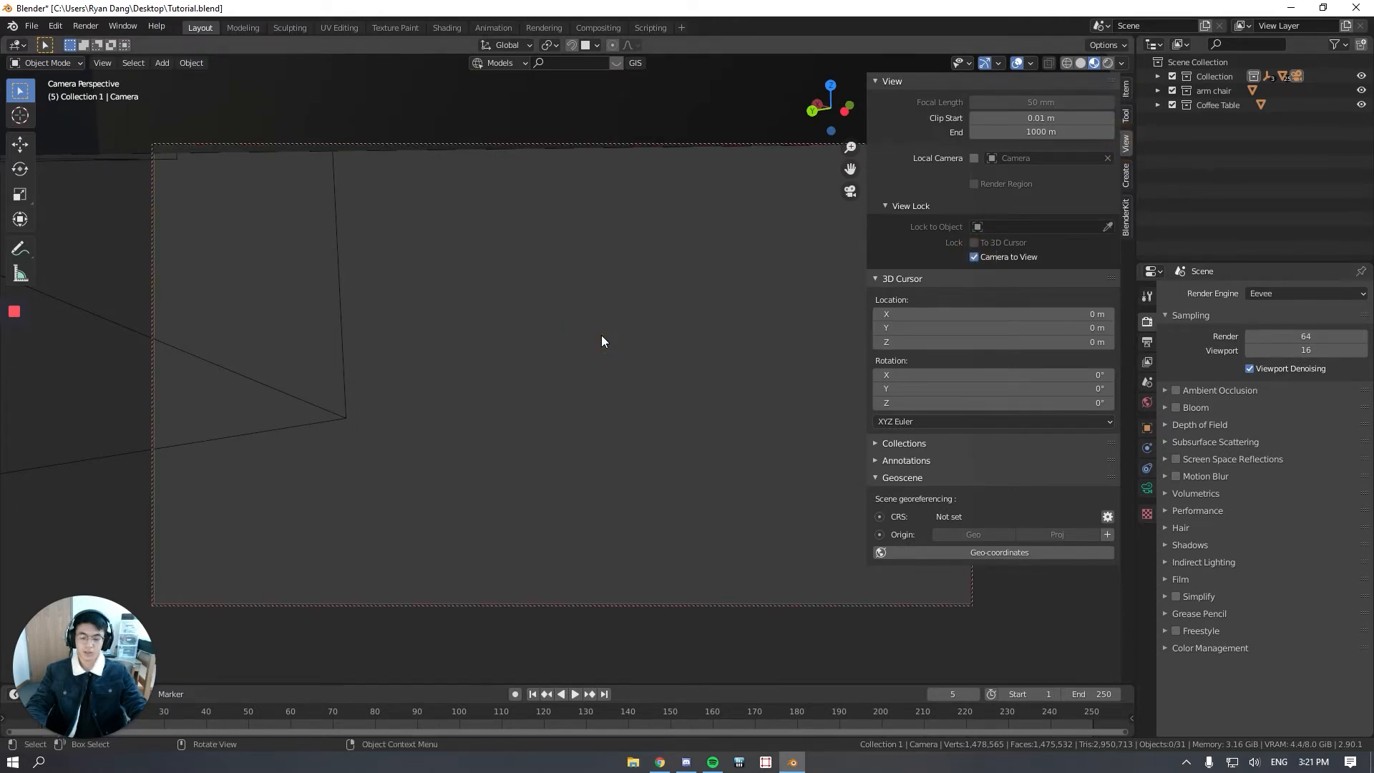
key("n")
middle_click_drag(601, 335, 681, 521)
middle_click_drag(492, 400, 688, 488)
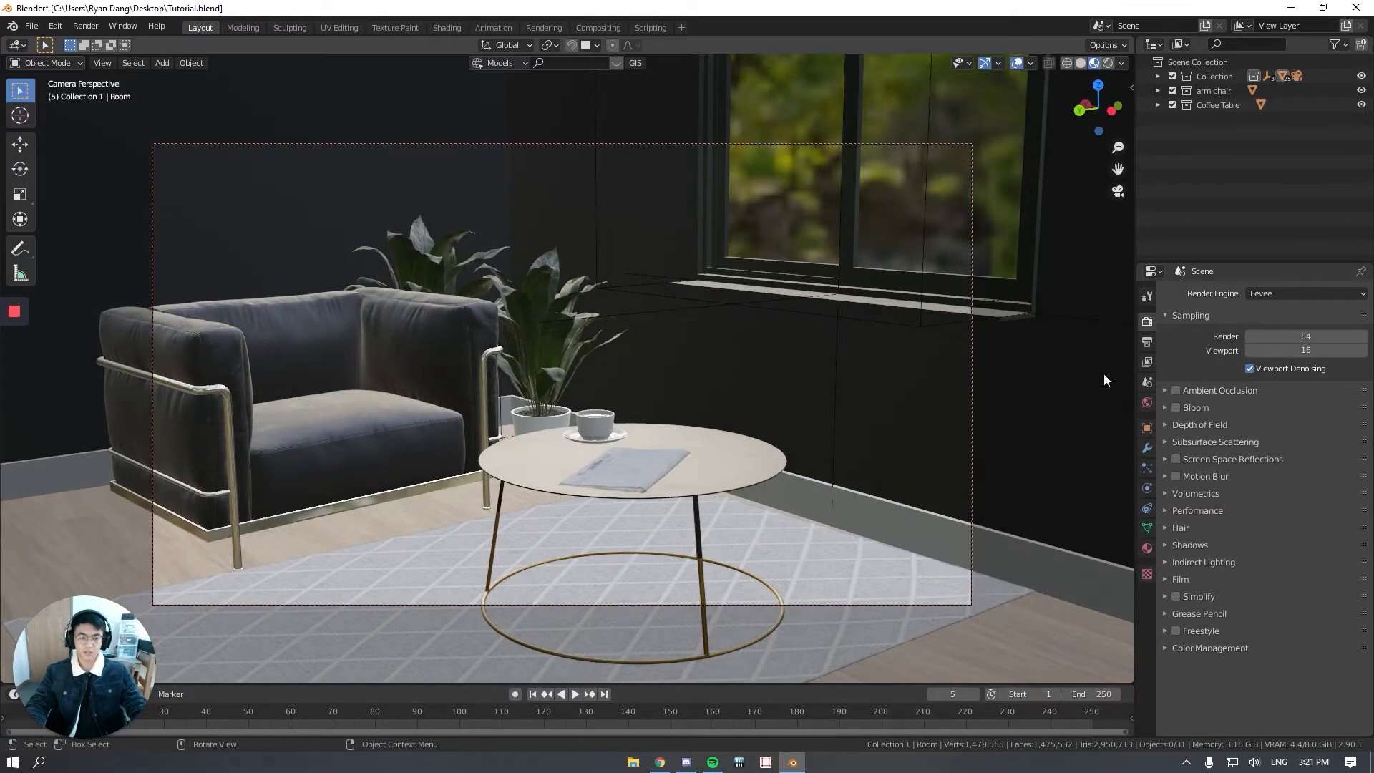
Step: Disable the Camera to View lock and leave the camera view
key("n")
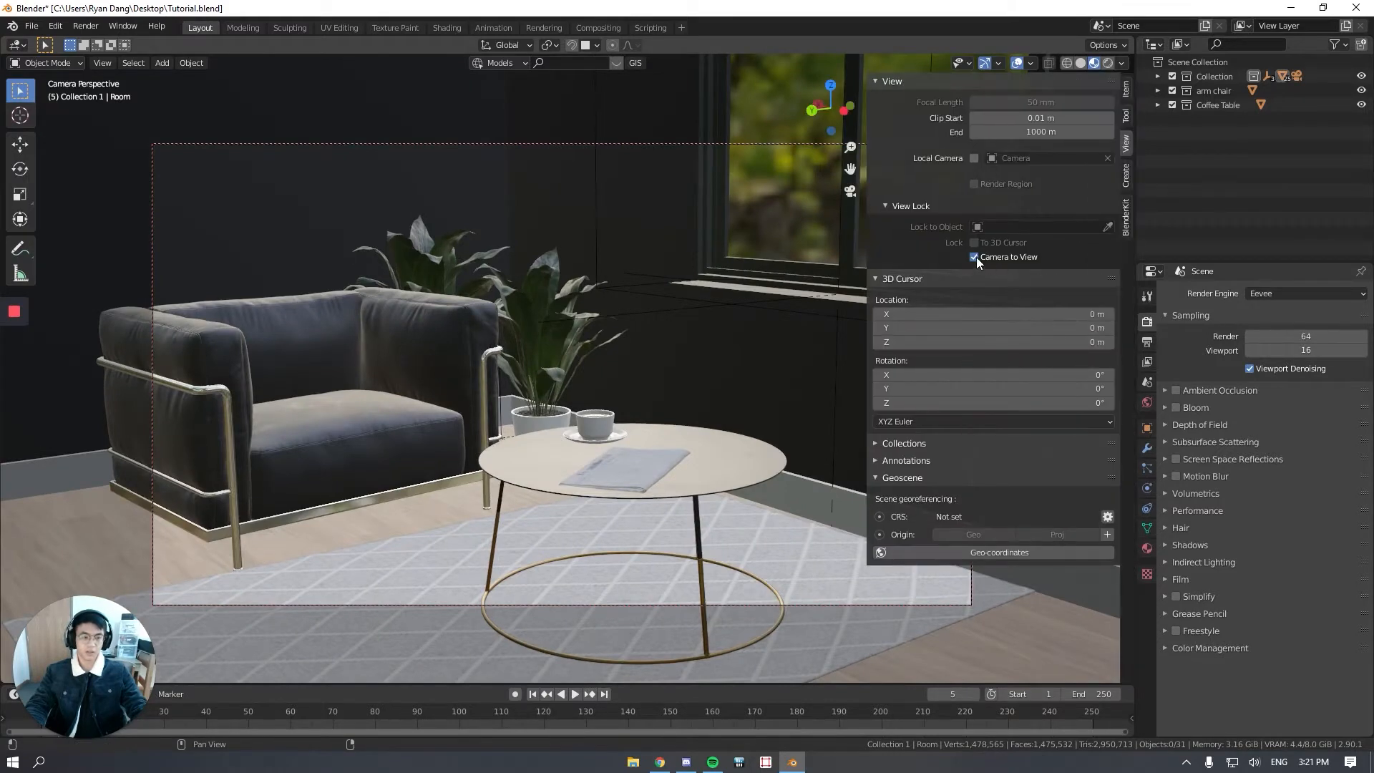
left_click(975, 256)
key("n")
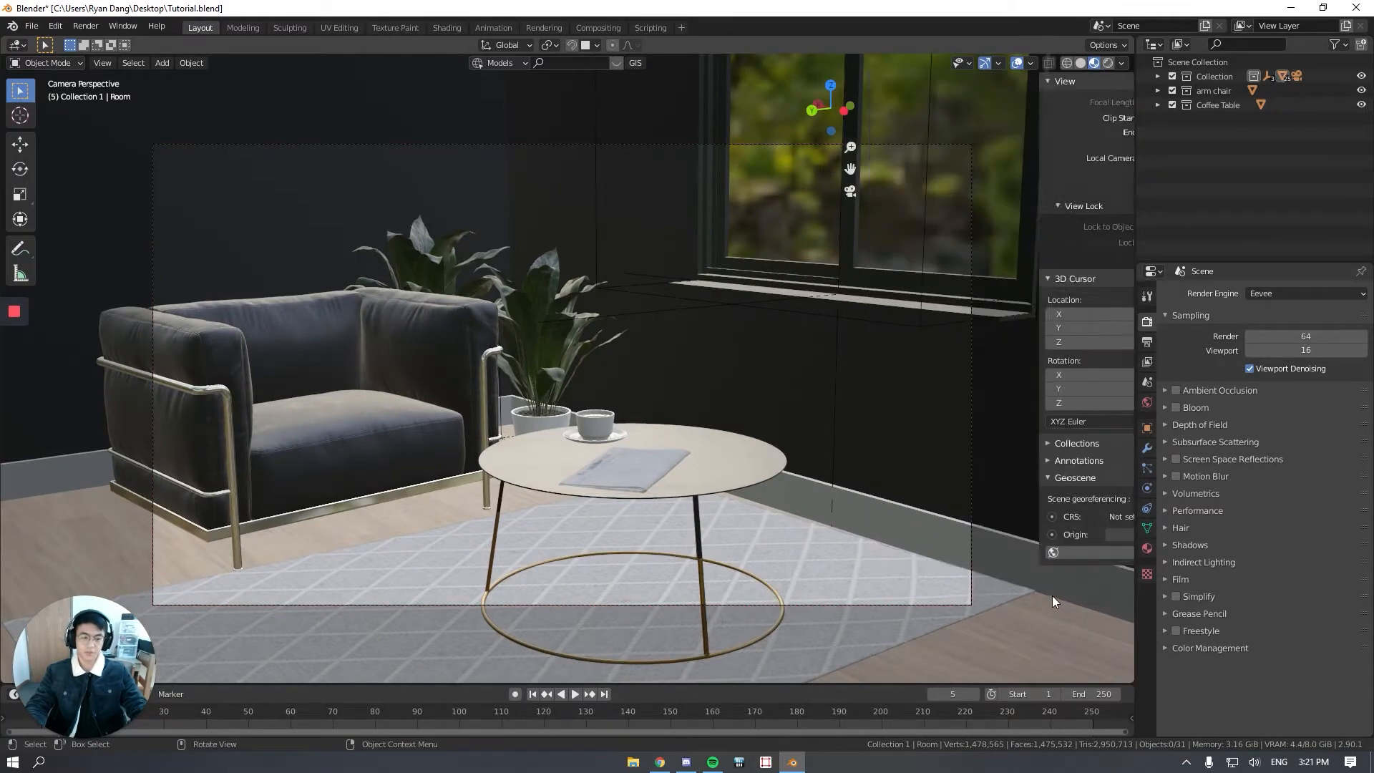
left_click(1046, 598)
middle_click_drag(977, 565, 651, 482)
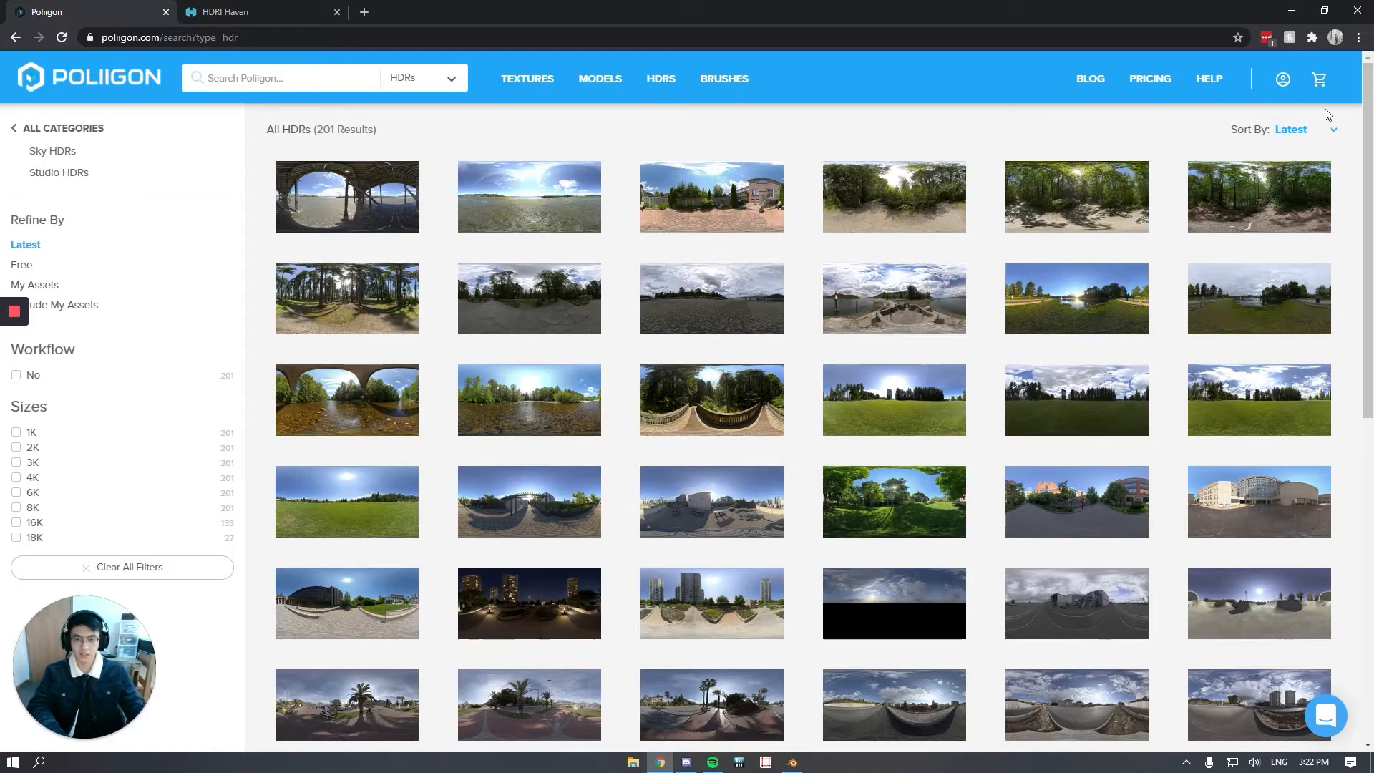
Step: Examine the HDRI offerings on Poliigon and HDRI Haven in the web browser, including the download options of the Future Parking HDRI
left_click(271, 10)
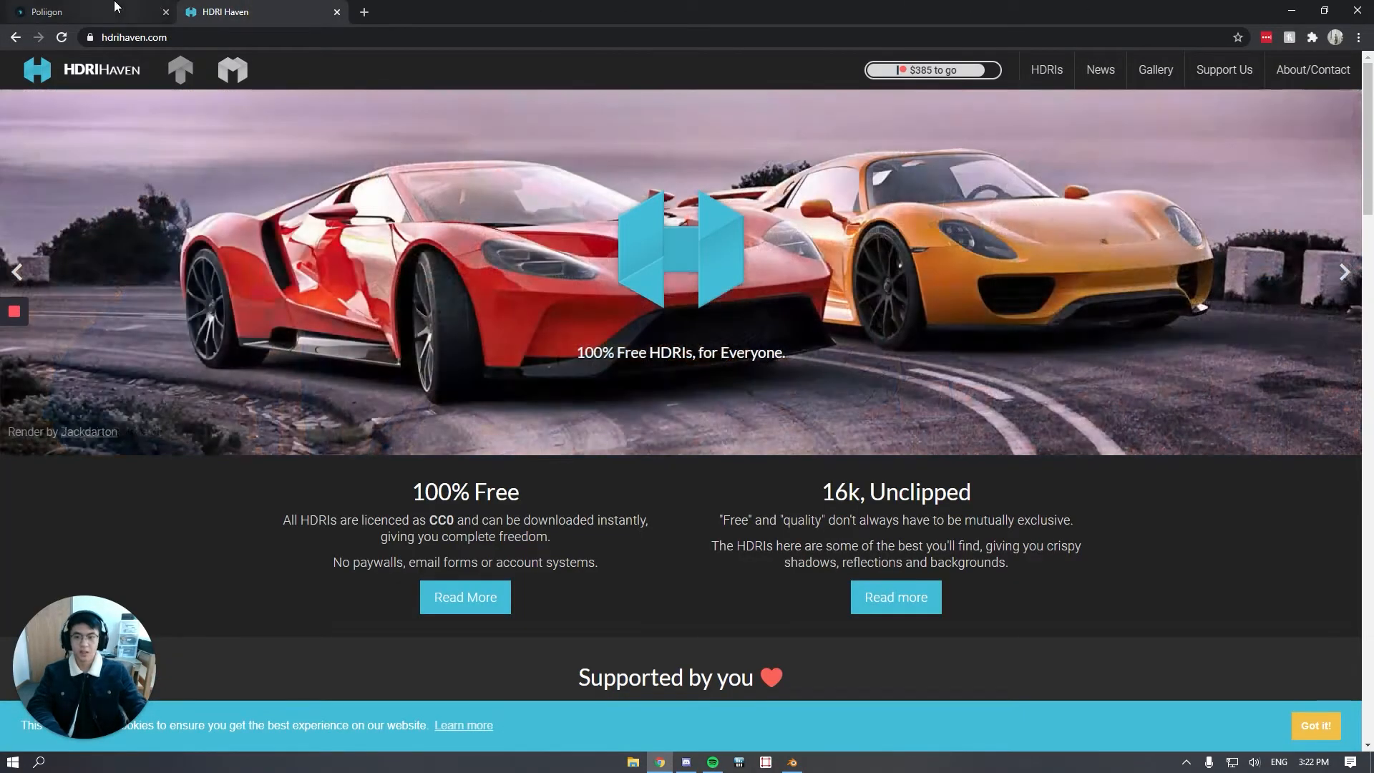
left_click(117, 10)
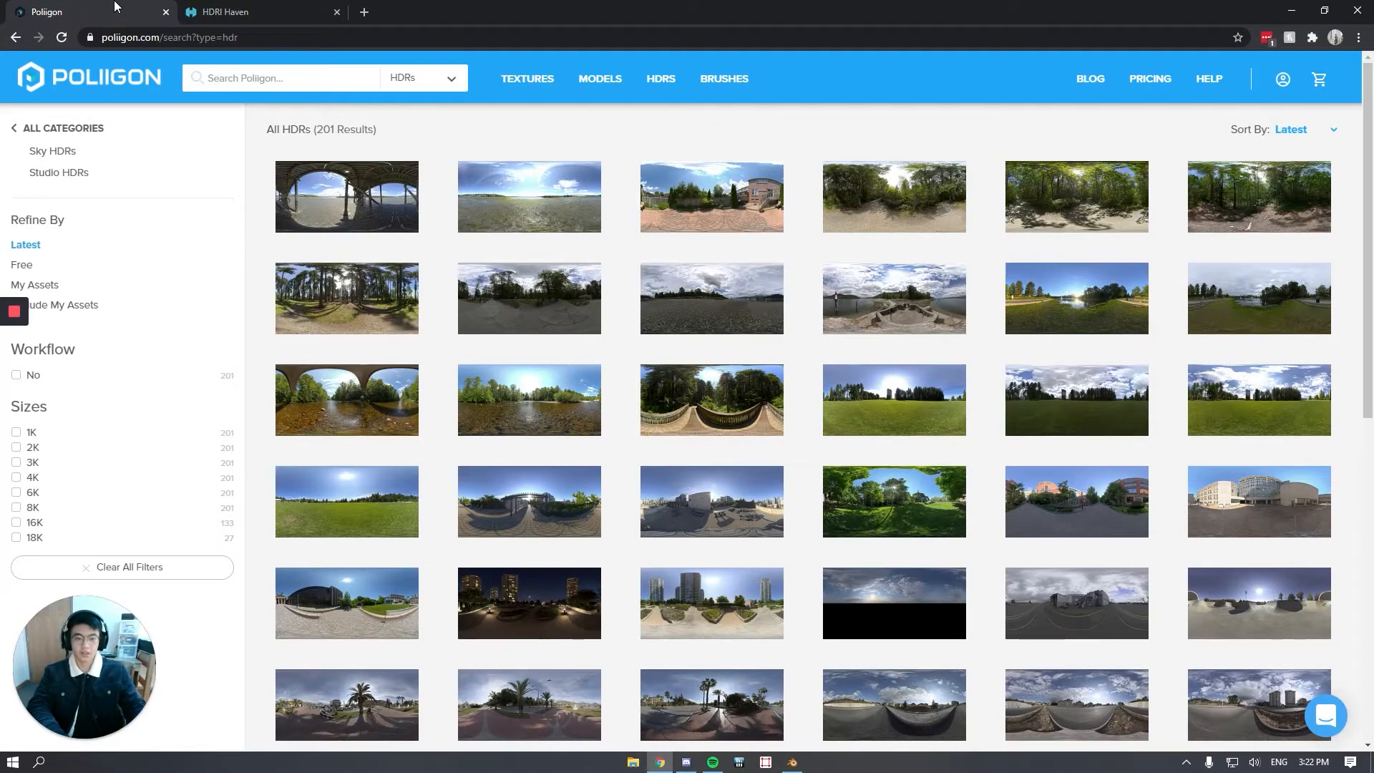
left_click(323, 9)
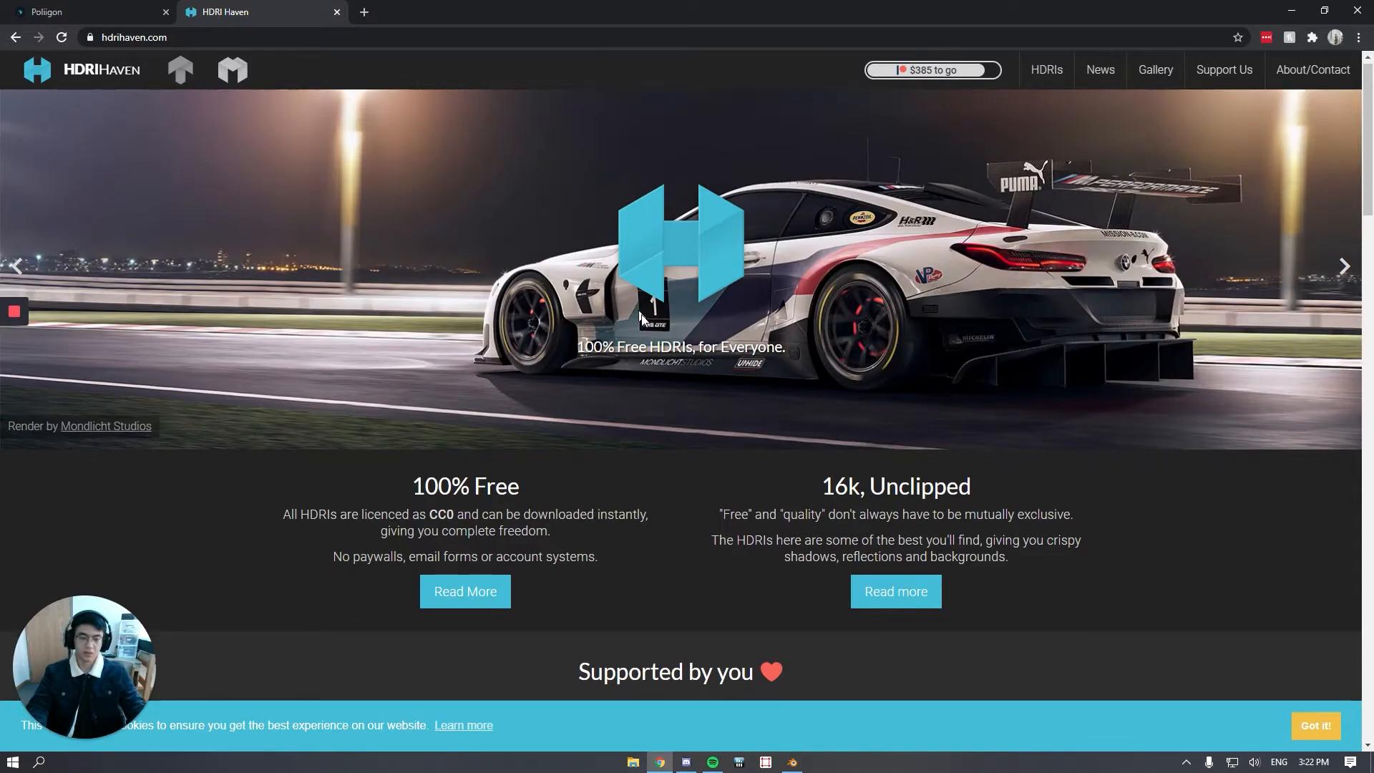
scroll(629, 307, "down", 8)
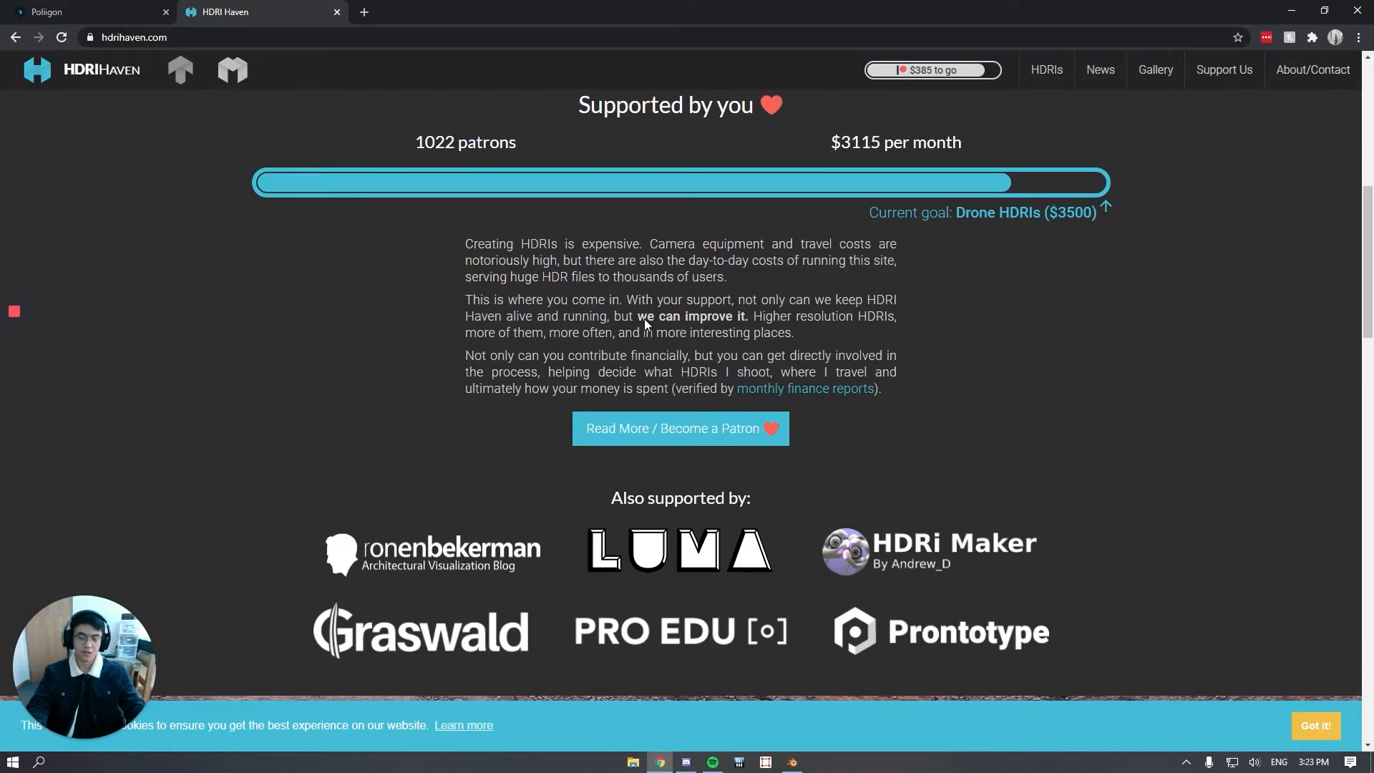
scroll(645, 318, "down", 7)
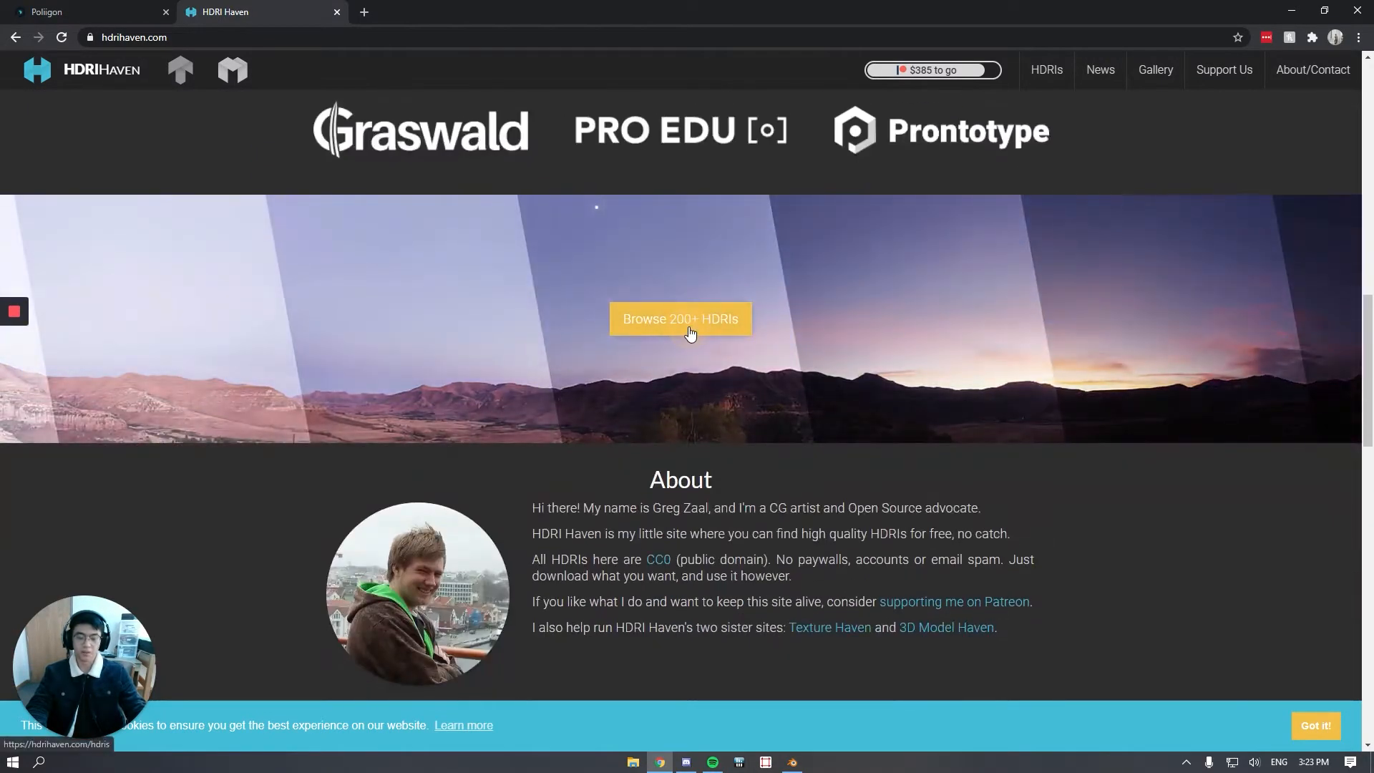
left_click(690, 331)
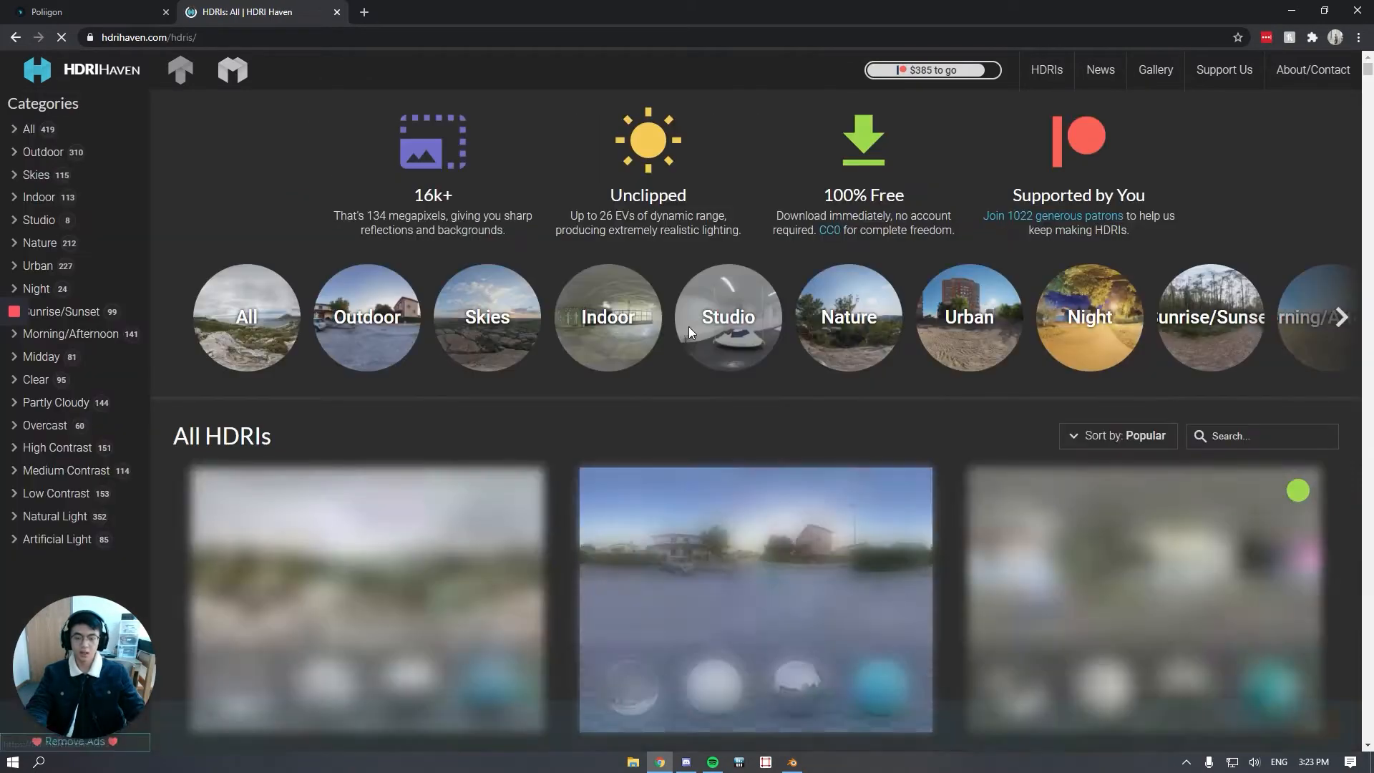
scroll(669, 318, "down", 7)
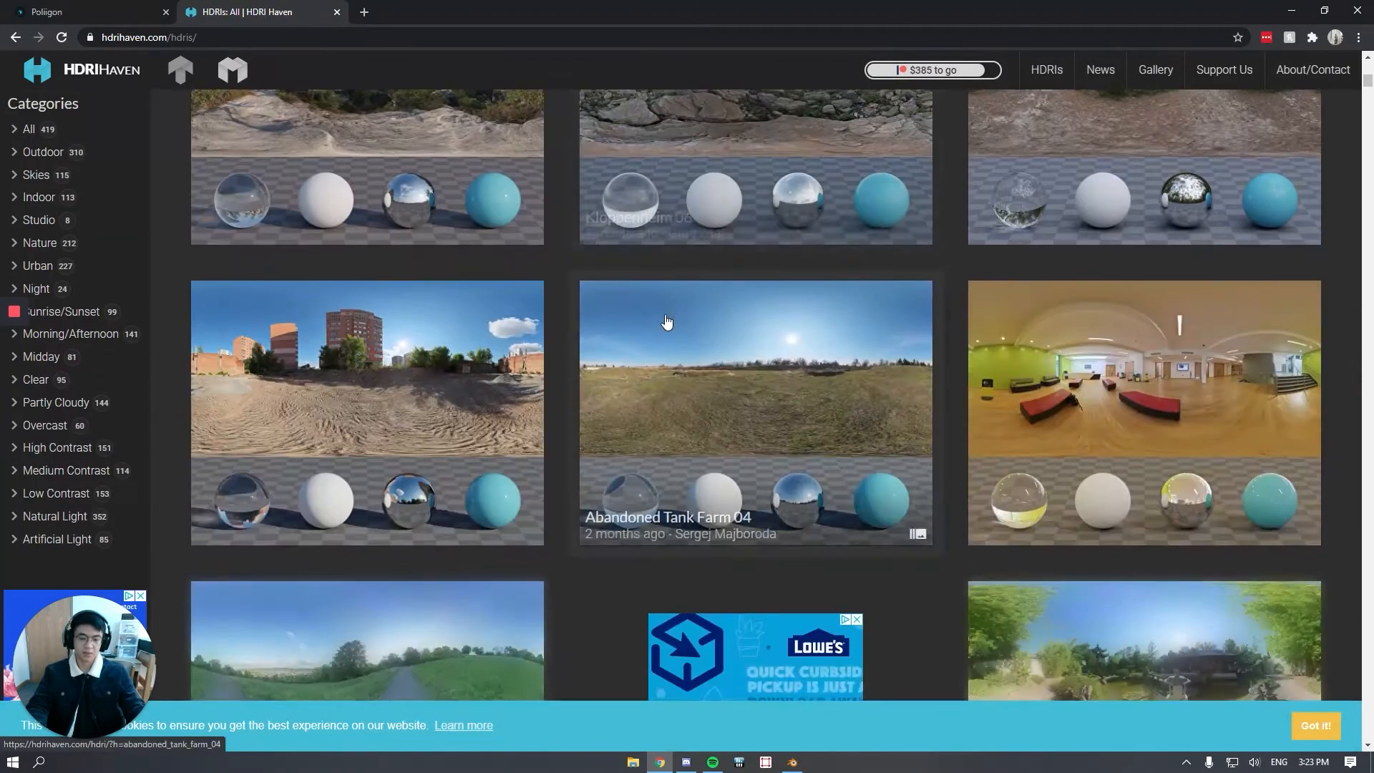
scroll(663, 318, "down", 4)
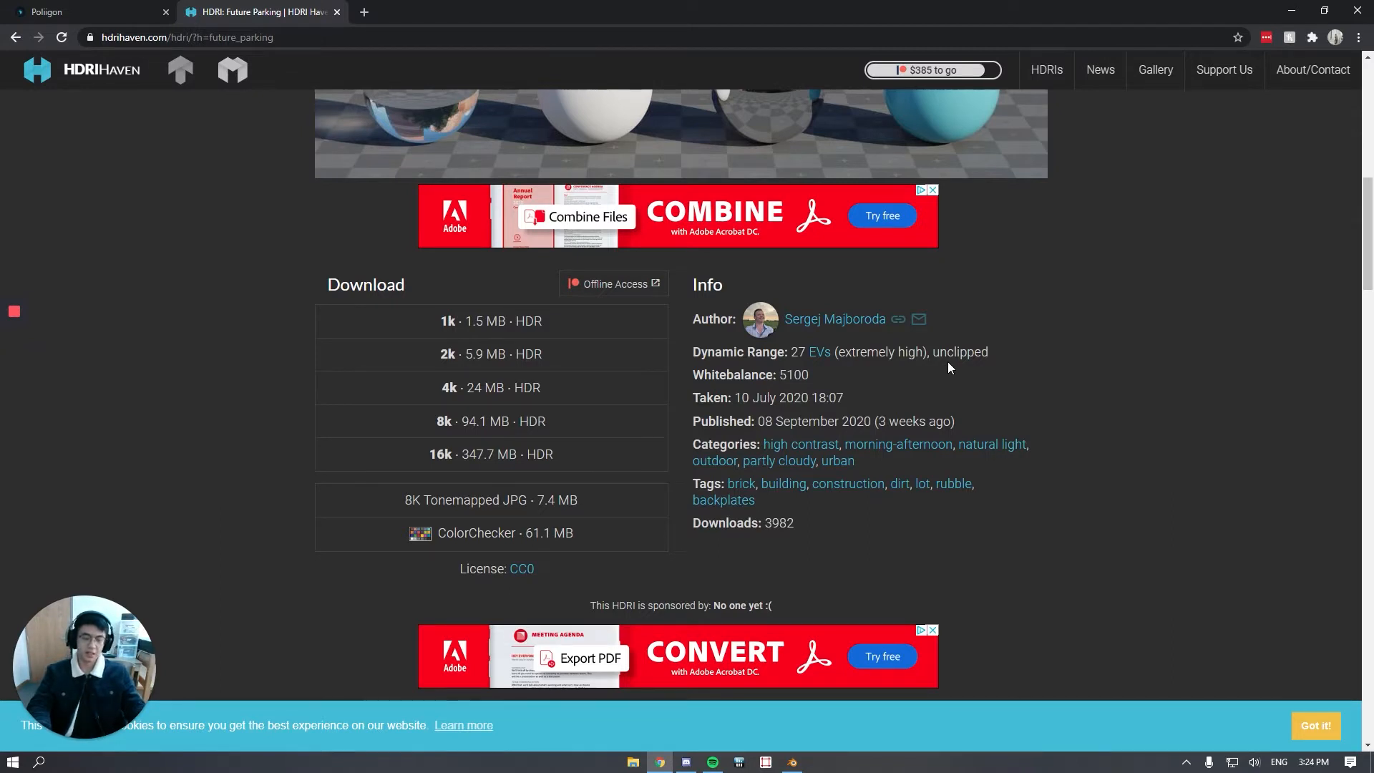
Step: Return to Blender and show the World shader nodes in the Shading workspace
key("alt+Tab")
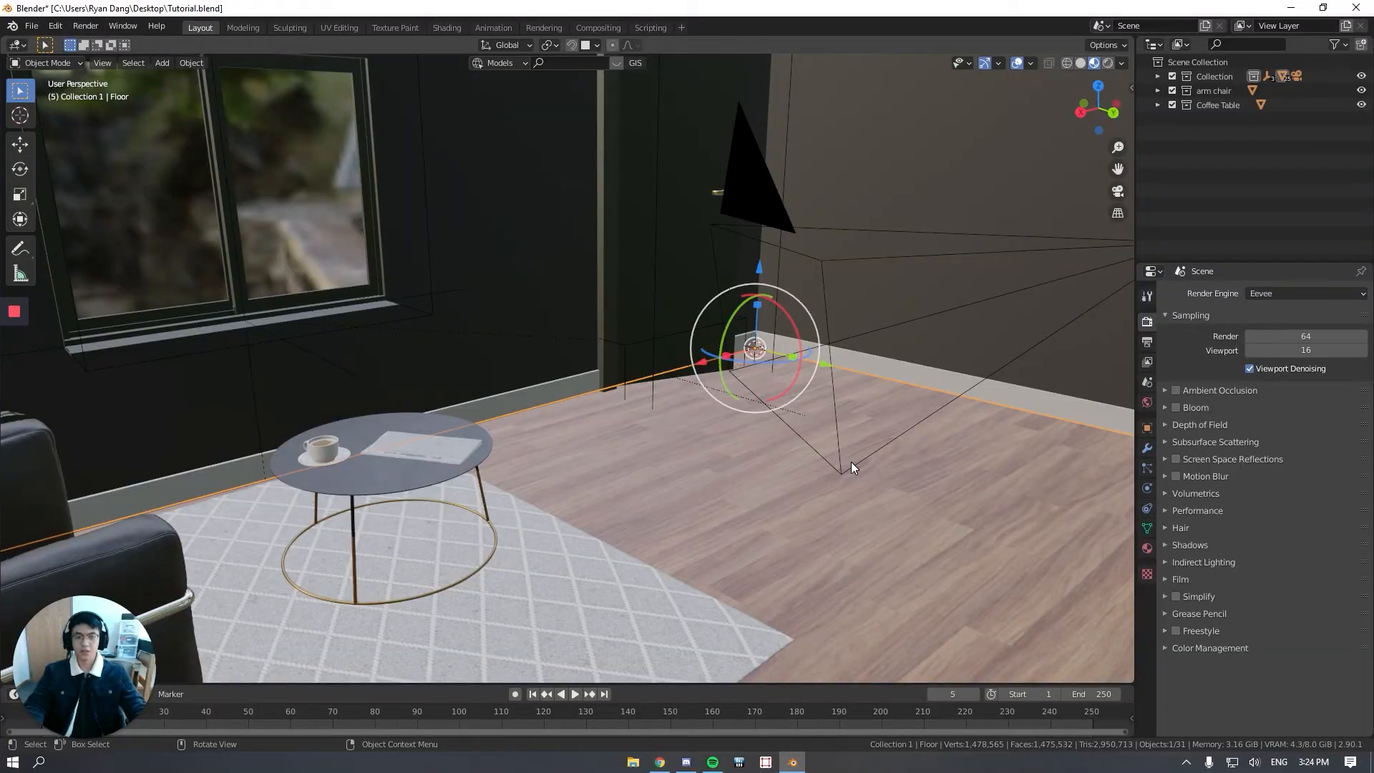
left_click(447, 28)
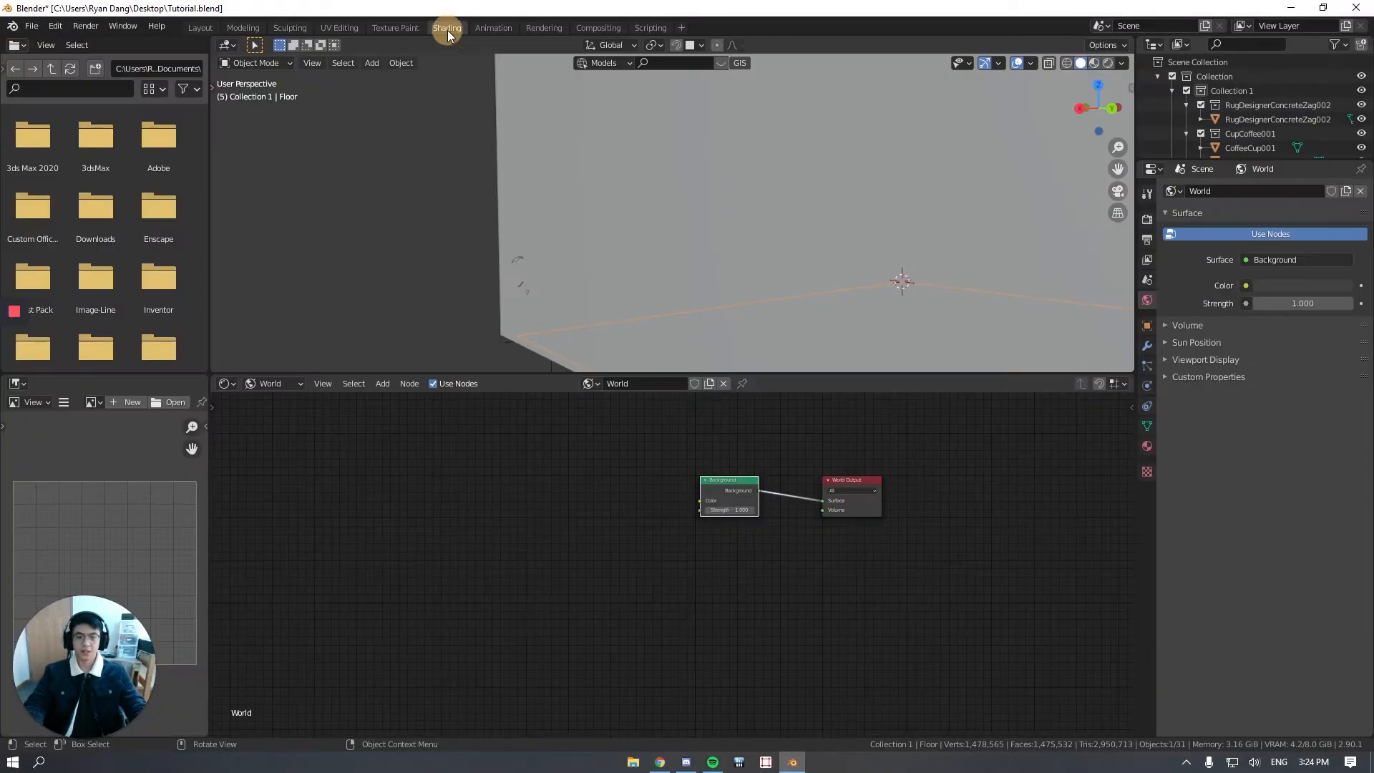
left_click(285, 385)
left_click(290, 417)
Step: Add an Environment Texture node before the Background node and connect its Color output to the Background's Color input
key("shift+a")
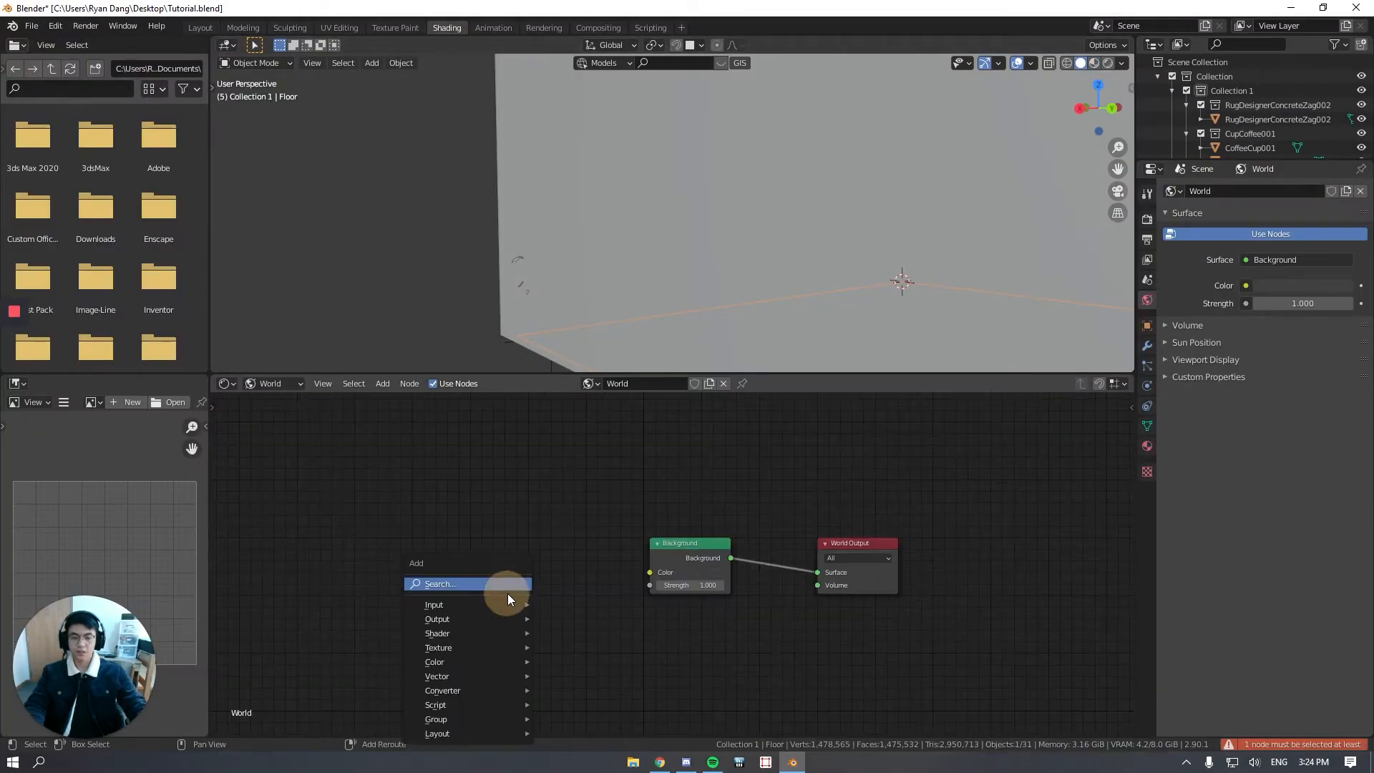
left_click(508, 594)
type("enviro")
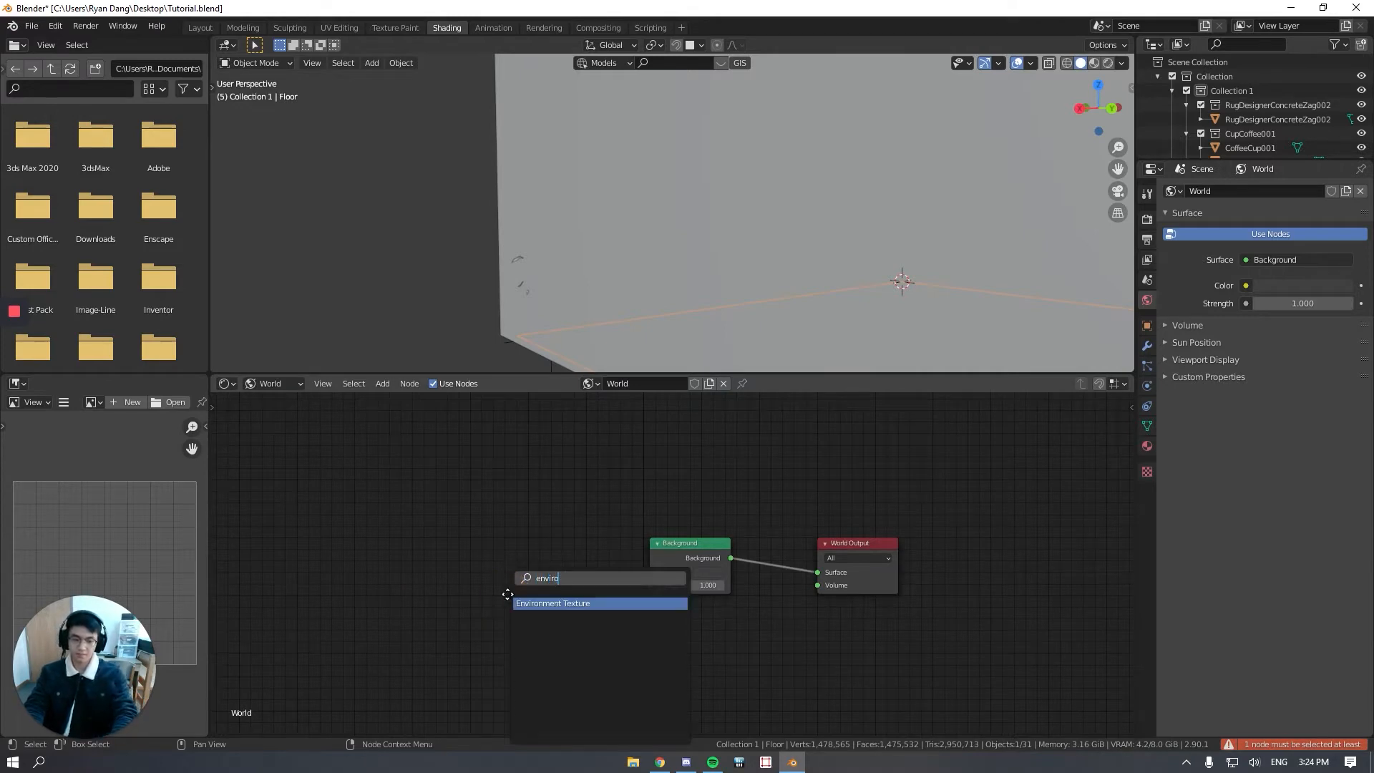
key("Return")
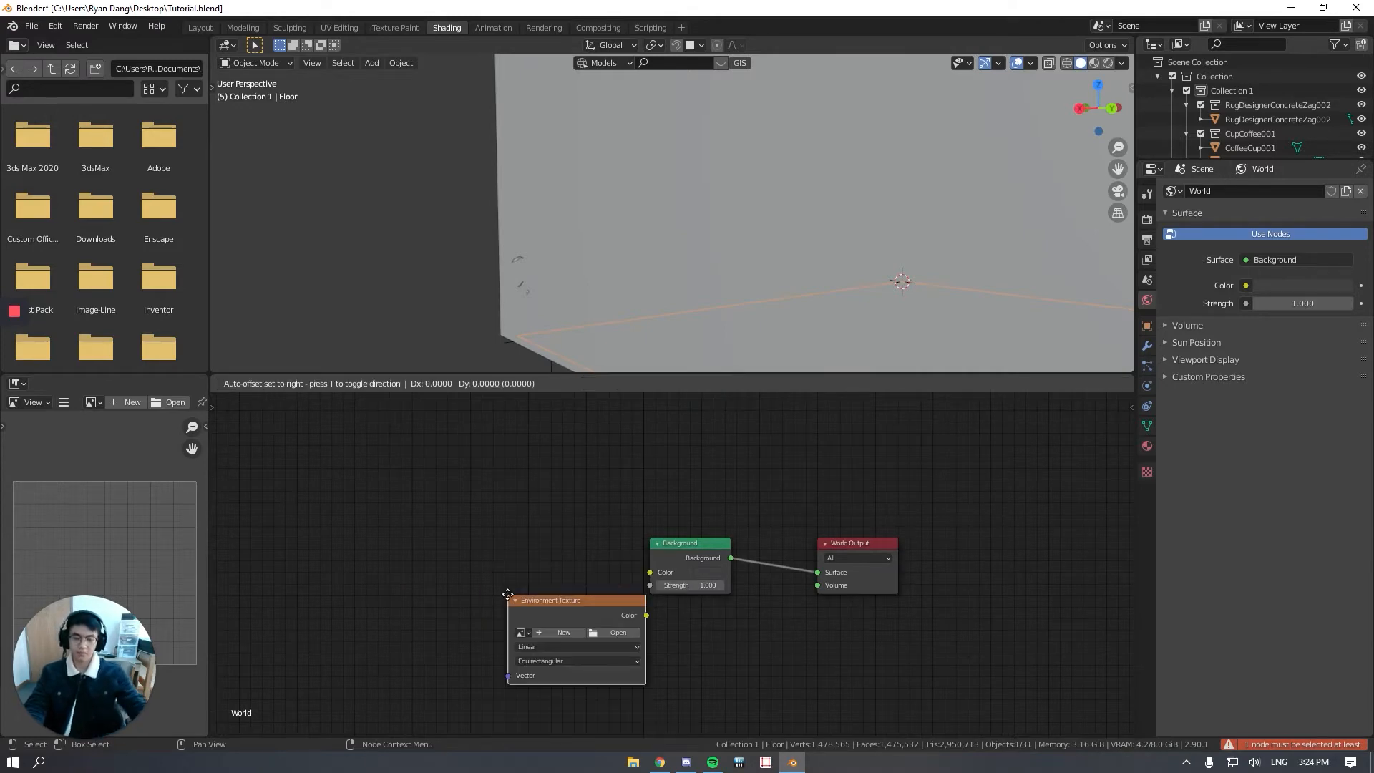
left_click(403, 532)
left_click_drag(538, 551, 649, 574)
left_click_drag(509, 532, 541, 549)
Step: Load chinese_garden_4k.hdr from the Chinese Garden folder into the Environment Texture node
left_click(551, 585)
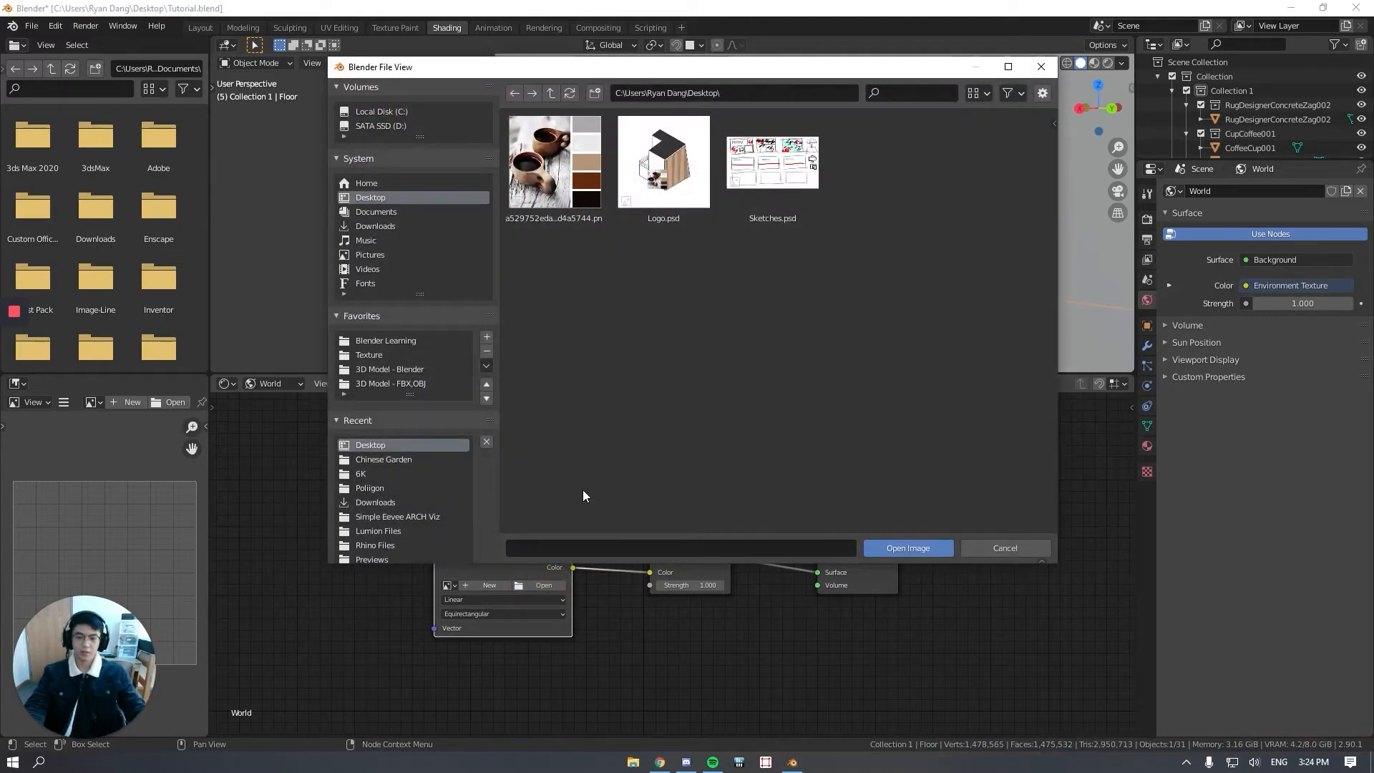
left_click(384, 458)
left_click(680, 207)
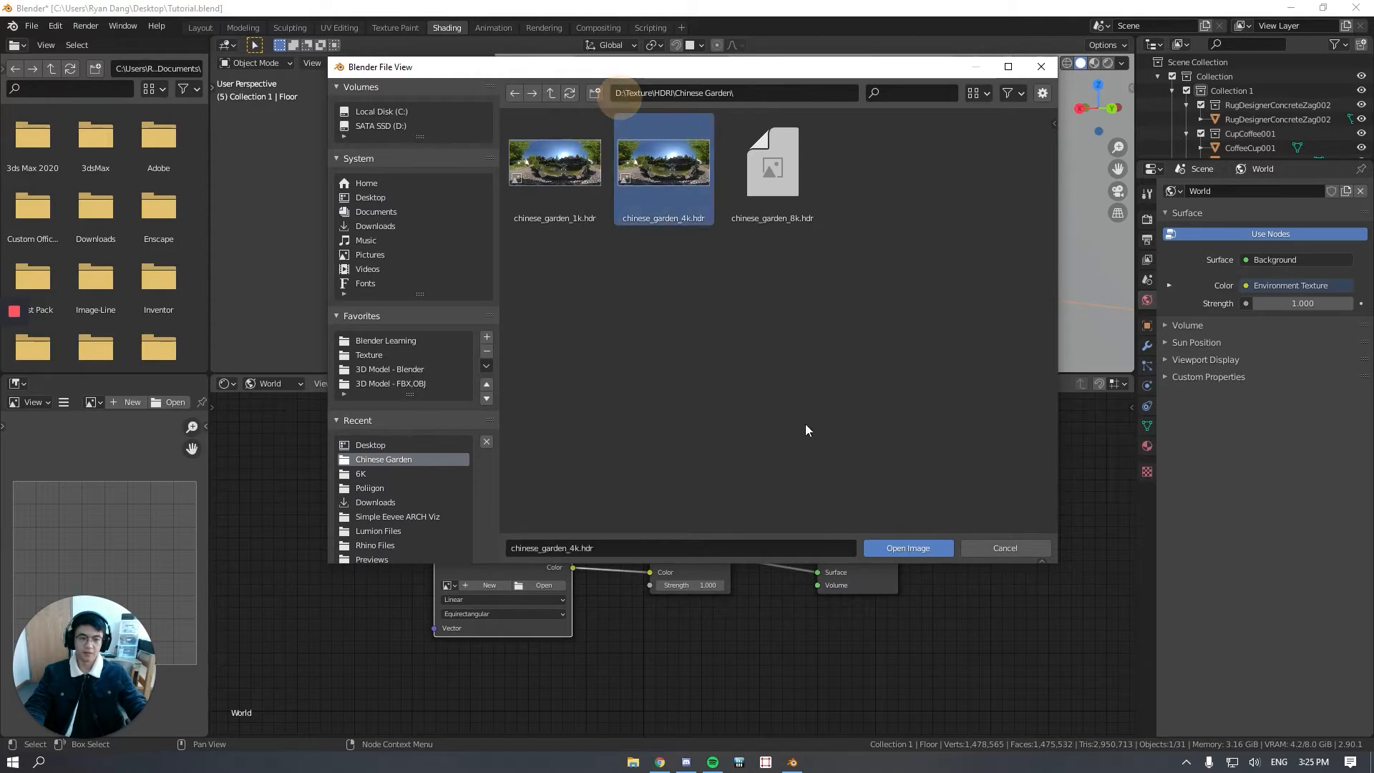
left_click(906, 549)
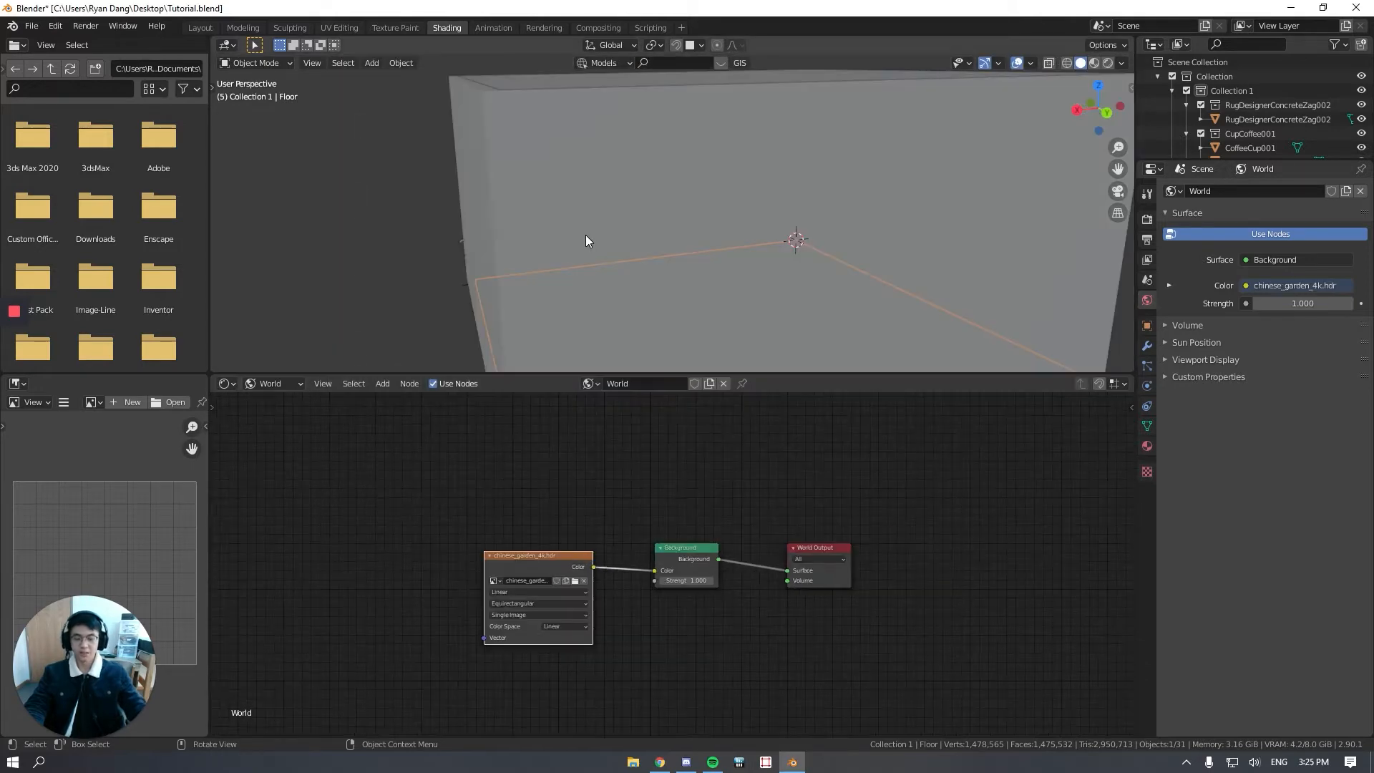
Step: Show the viewport with Rendered shading, inspect the HDRI around the room from outside, and return to the camera view
left_click(585, 236)
key("z")
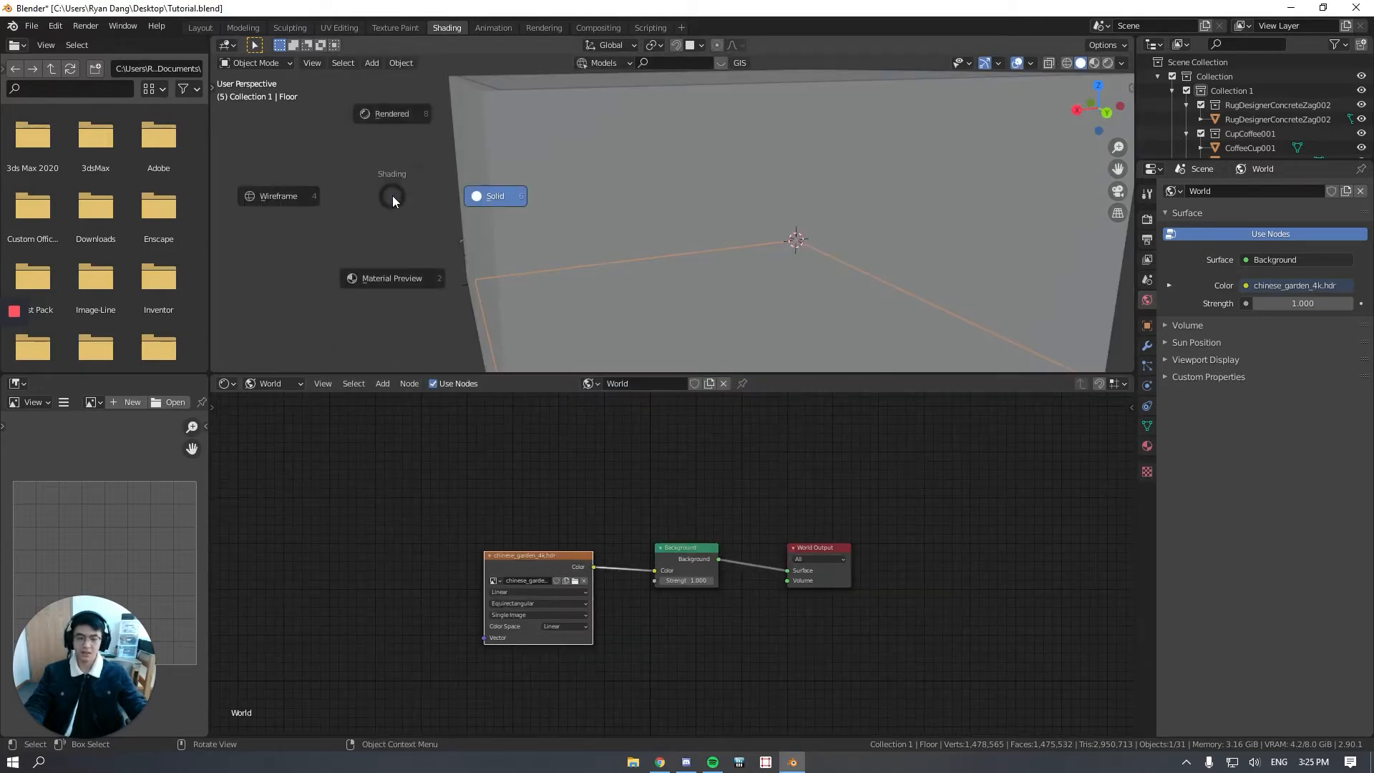
left_click(402, 138)
mouse_move(578, 335)
middle_mouse_down()
mouse_move(522, 261)
mouse_move(625, 264)
mouse_move(635, 301)
mouse_move(603, 245)
mouse_move(511, 206)
mouse_move(371, 213)
mouse_move(419, 250)
mouse_move(586, 228)
middle_mouse_up()
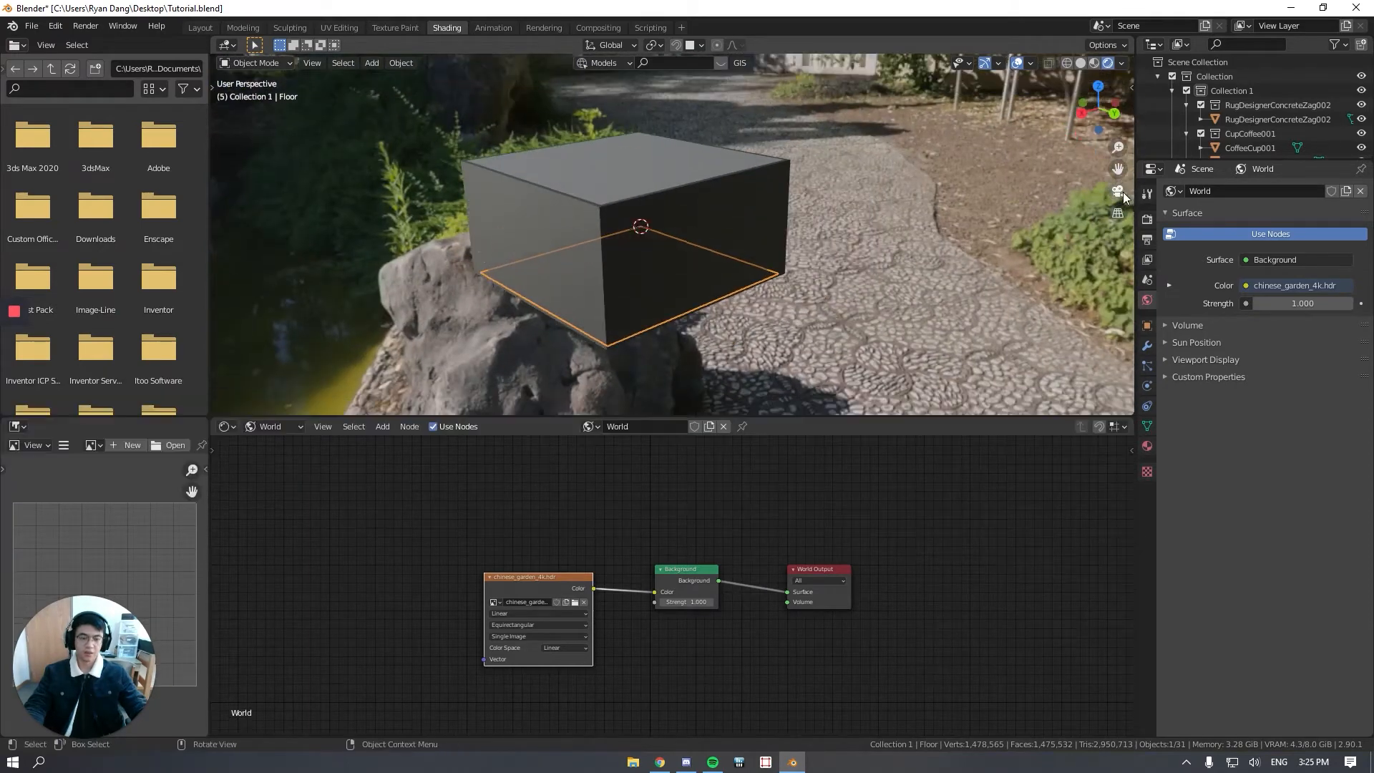
left_click(1118, 193)
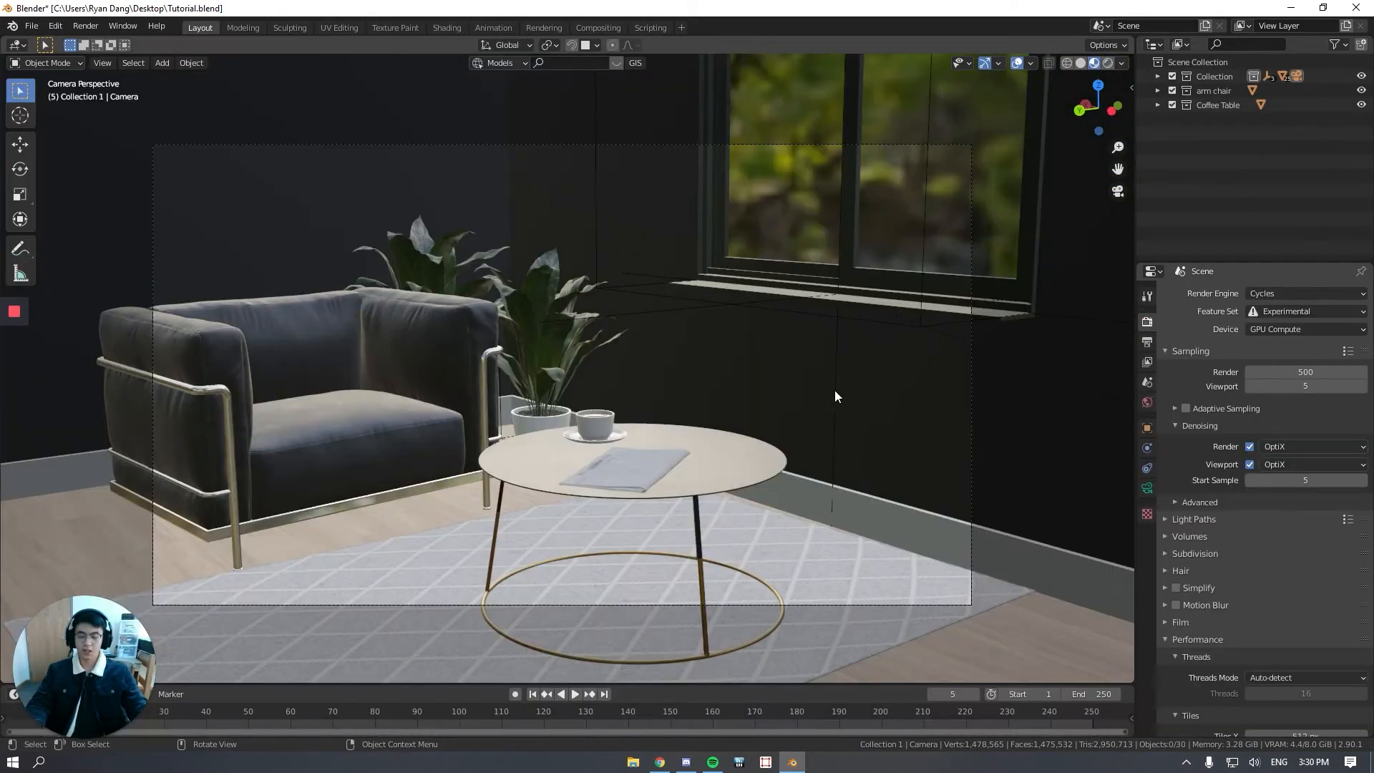
Step: Switch the Layout camera view to Wireframe and then to Rendered shading to preview the room's lighting
key("z")
key("4")
key("z")
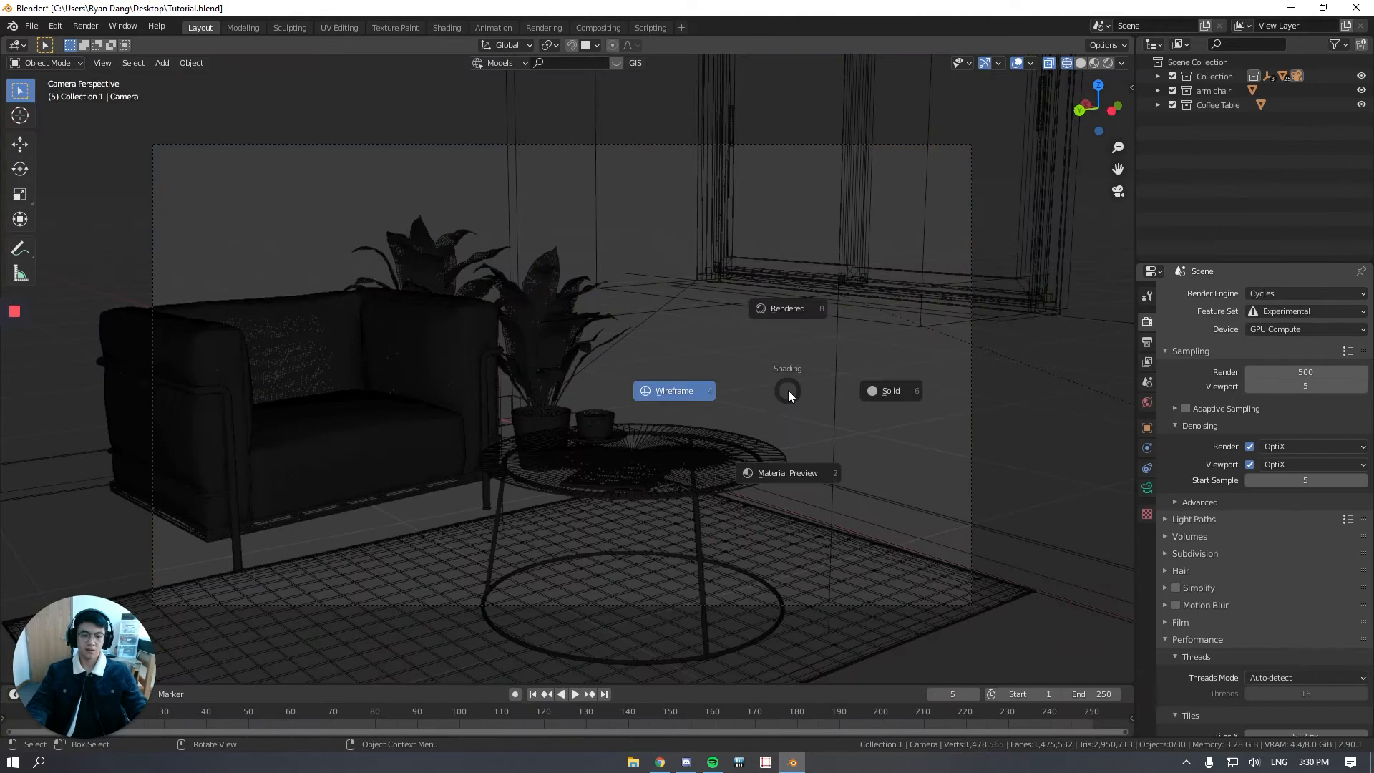
left_click(800, 311)
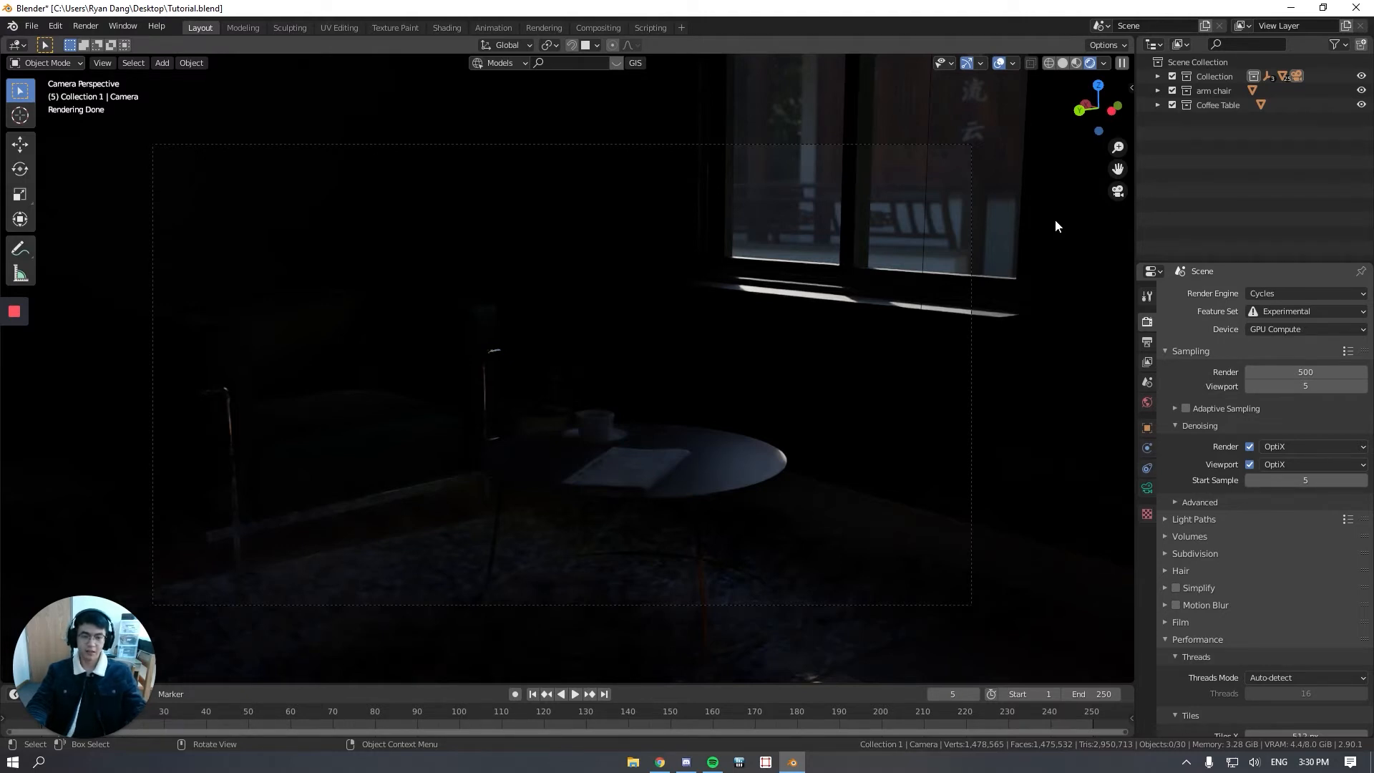
Step: In the Shading workspace, add Texture Coordinate and Mapping nodes in front of the chinese_garden_4k.hdr Environment Texture node
left_click(446, 27)
left_click(631, 545)
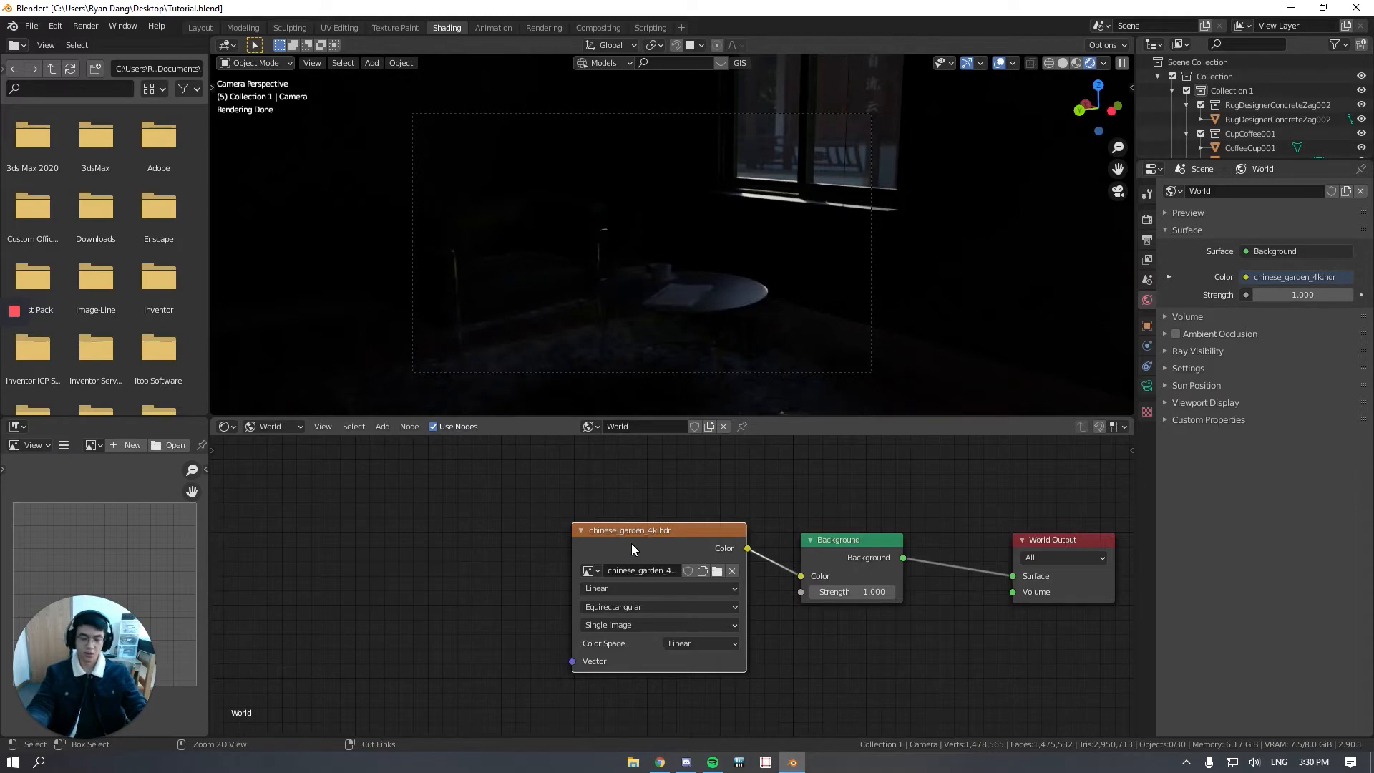
key("ctrl+t")
key("Home")
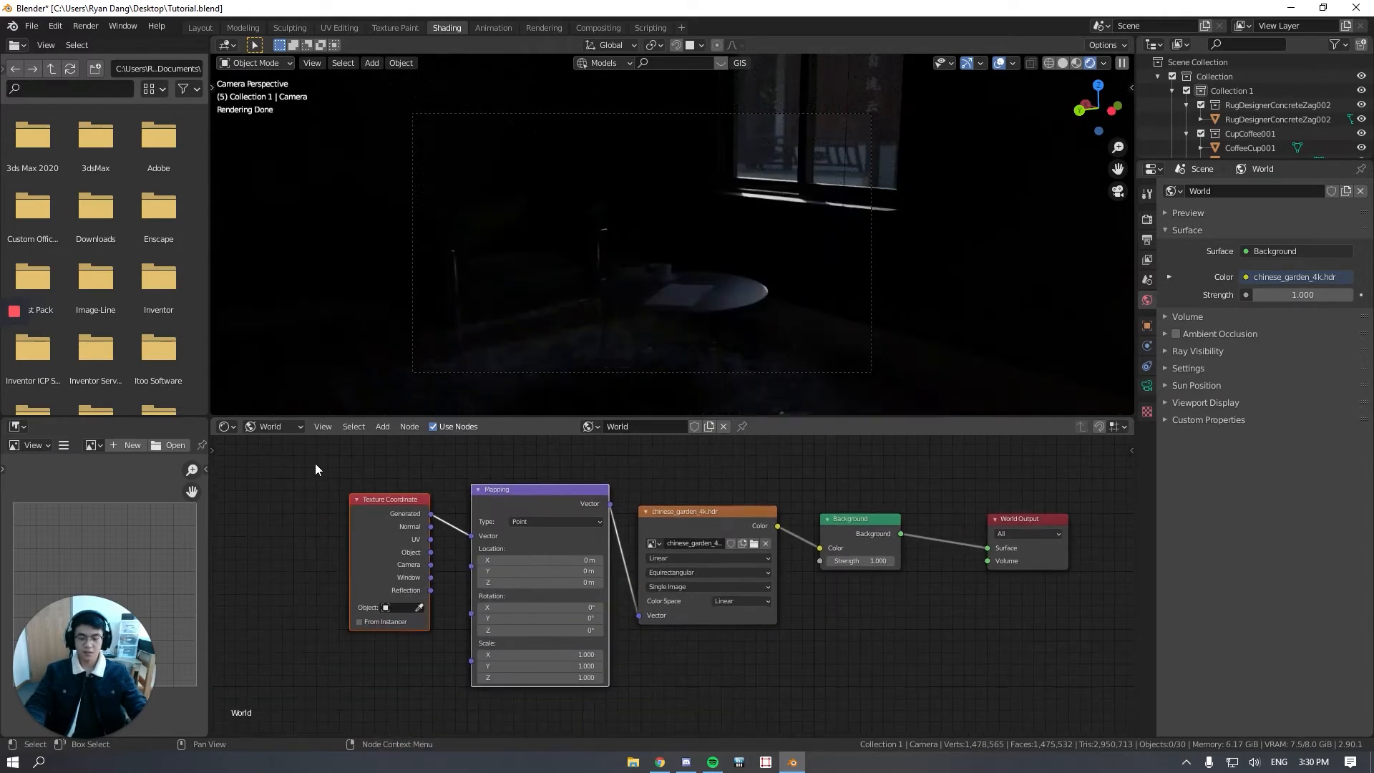
left_click_drag(315, 462, 629, 694)
left_click(680, 470)
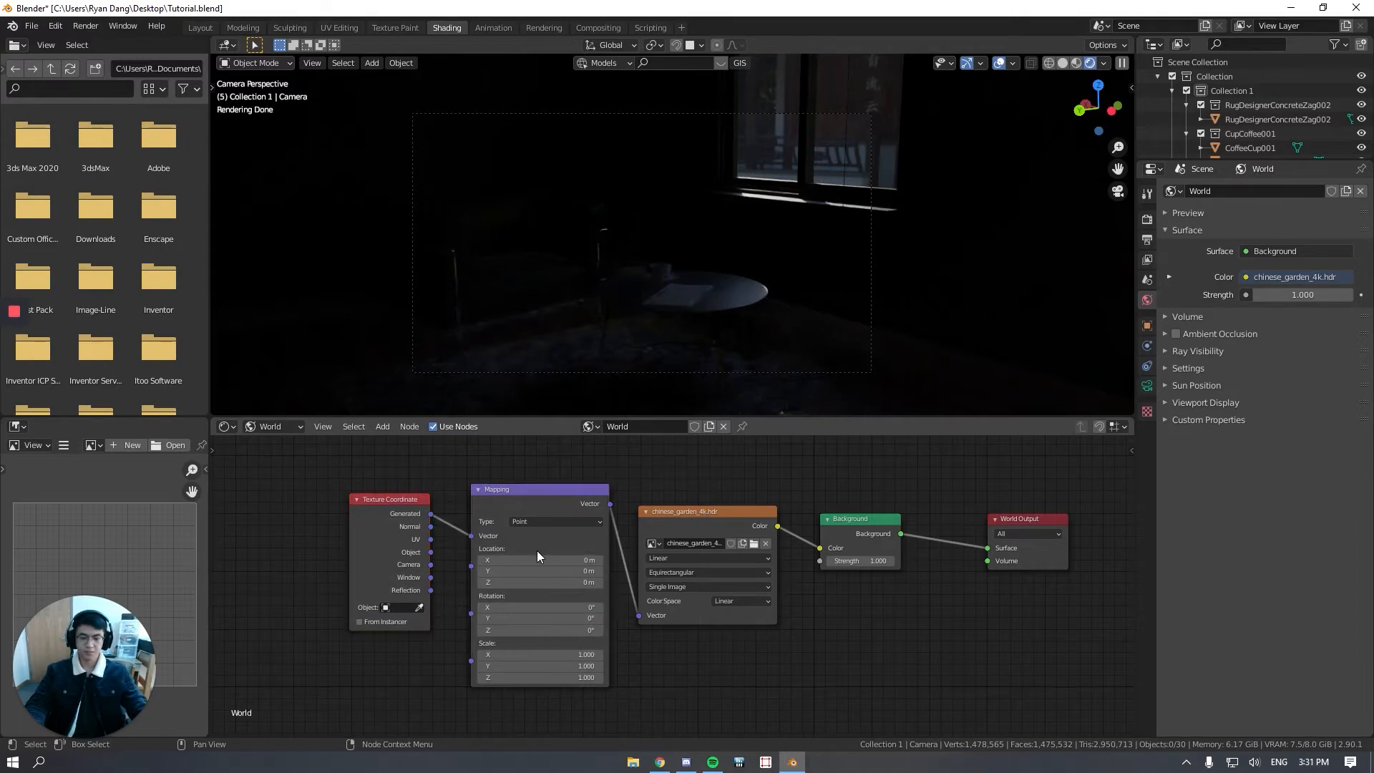
Step: Rotate the HDRI environment around the room by changing the Mapping node's Z rotation
scroll(540, 547, "up", 2)
middle_click_drag(709, 358, 701, 329)
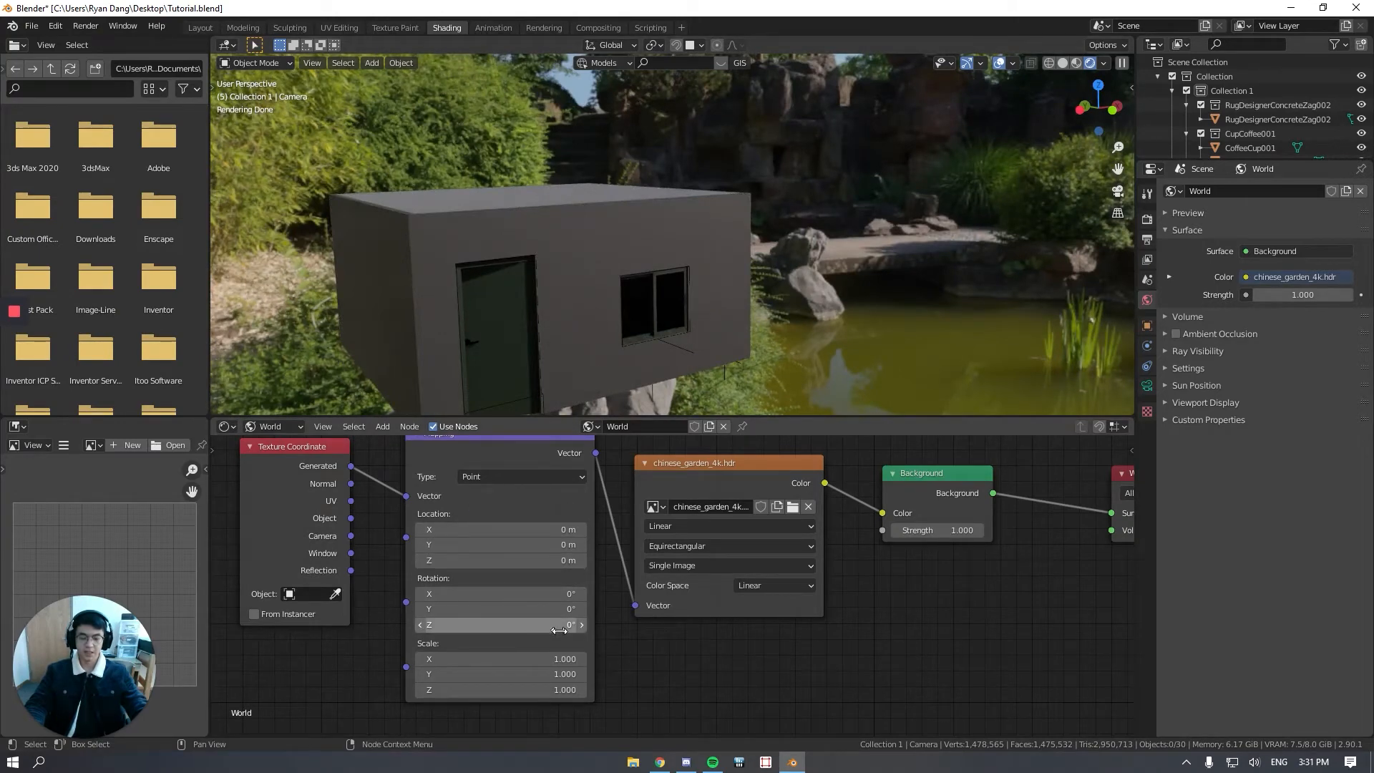
left_click_drag(561, 638, 543, 623)
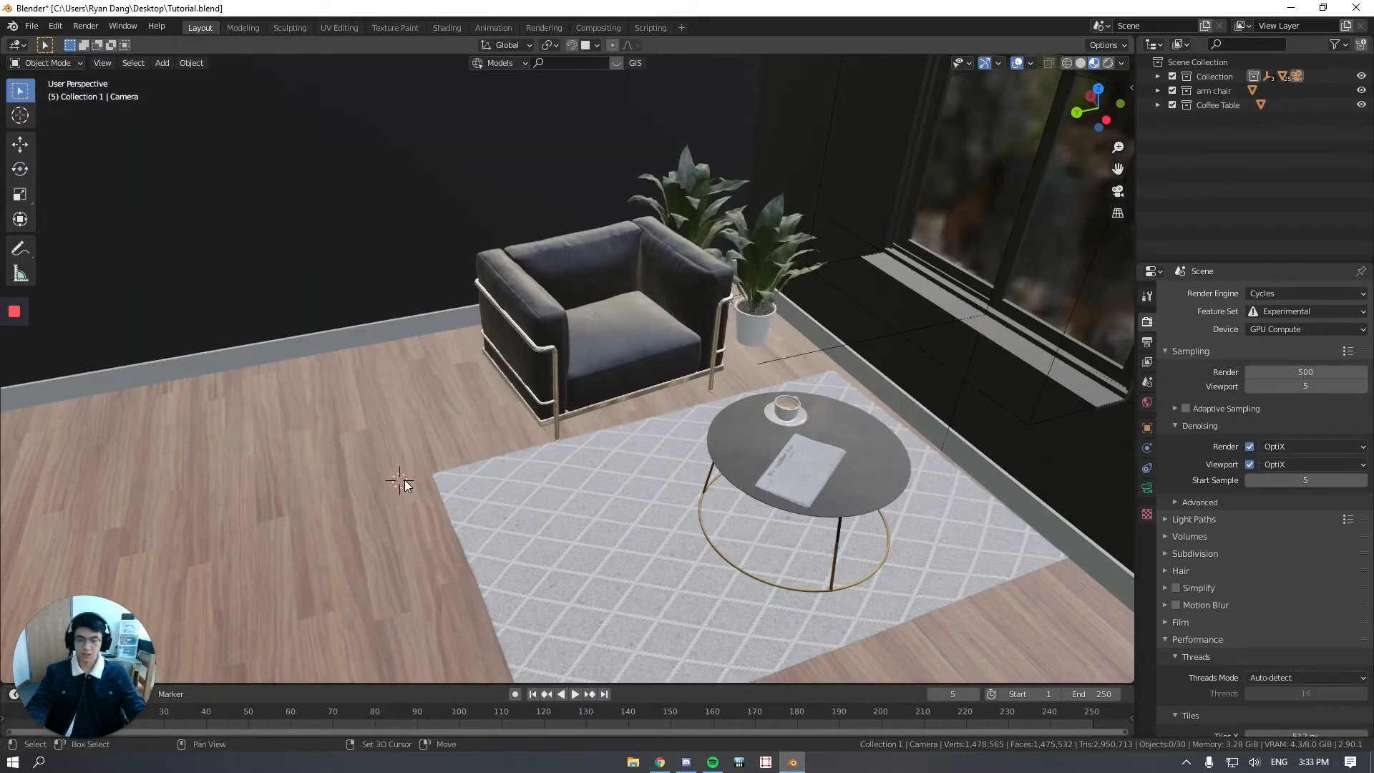
Step: Add an Area light at the 3D cursor on the floor beside the rug and raise it above the armchair's height
key("shift+a")
mouse_move(405, 475)
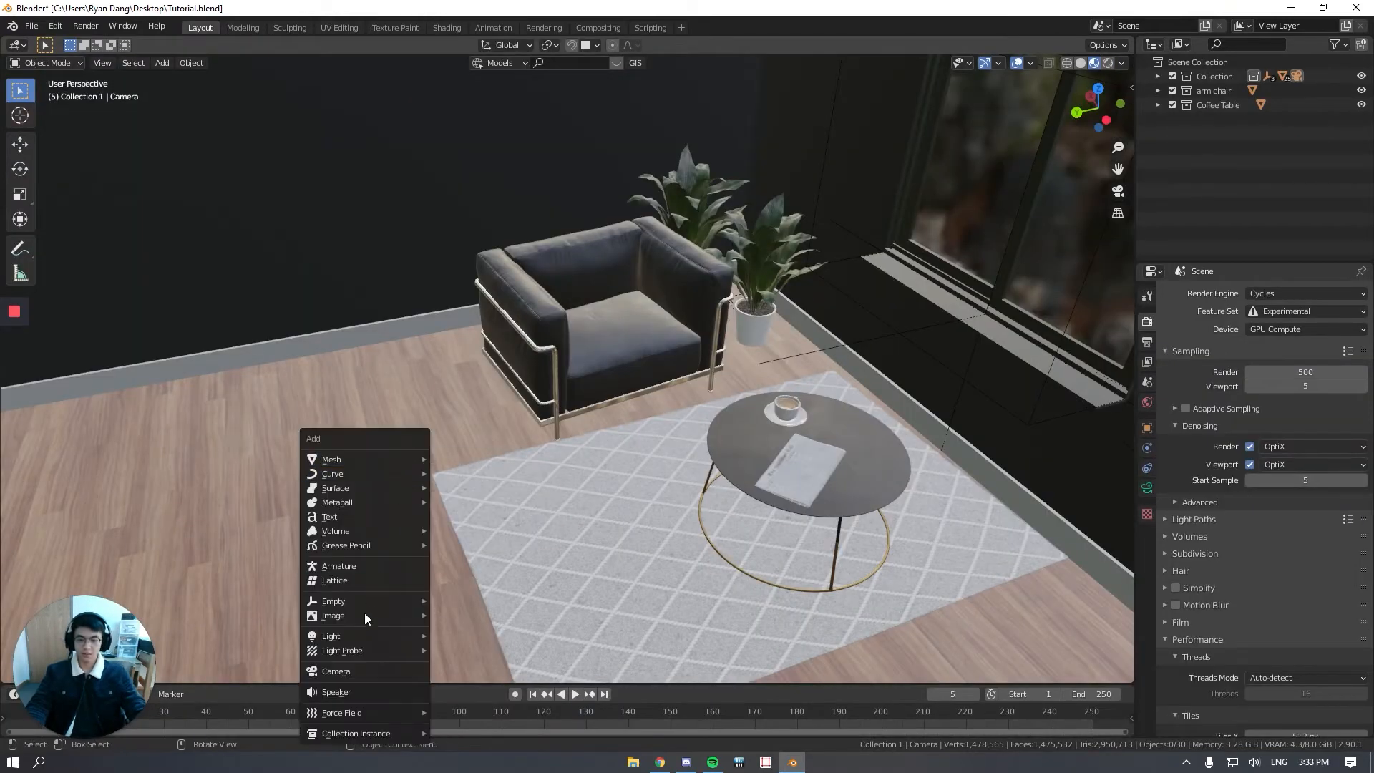
mouse_move(397, 616)
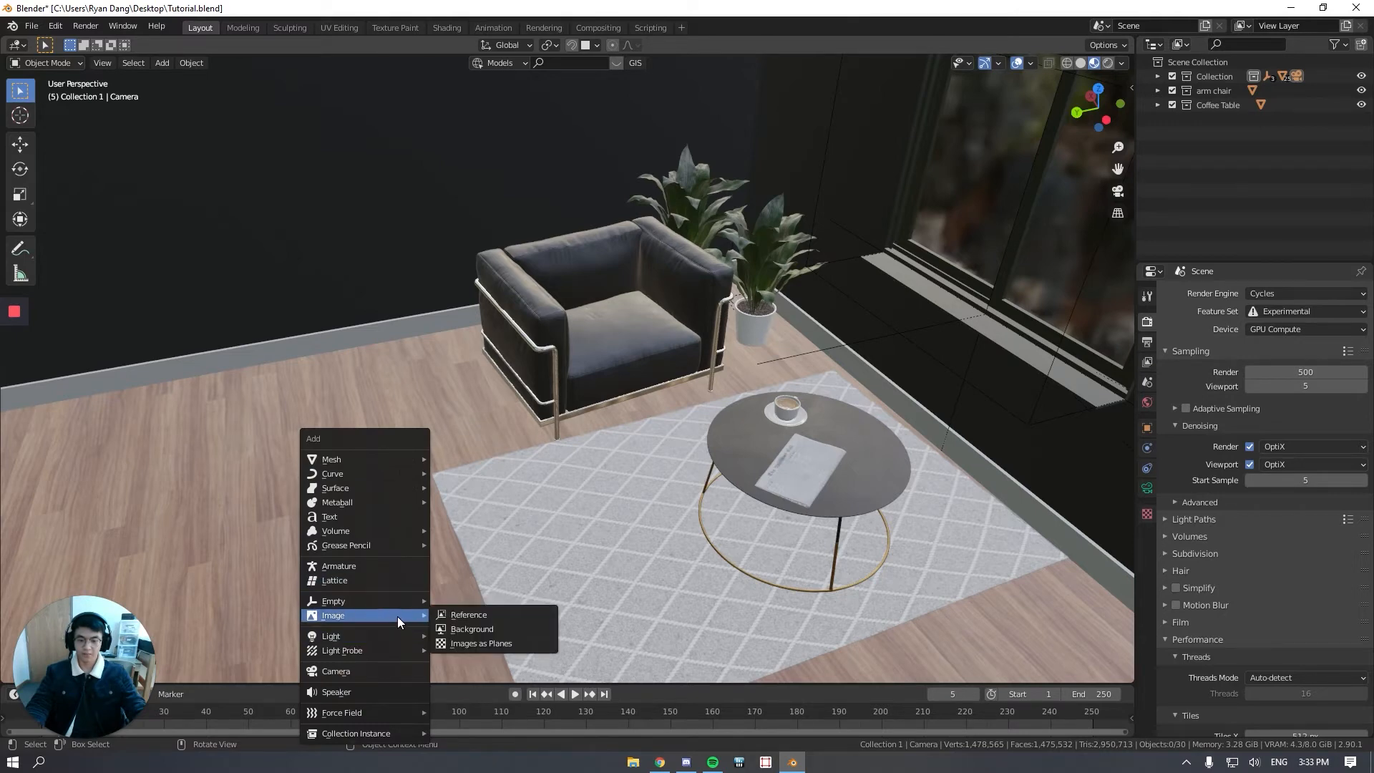
mouse_move(396, 649)
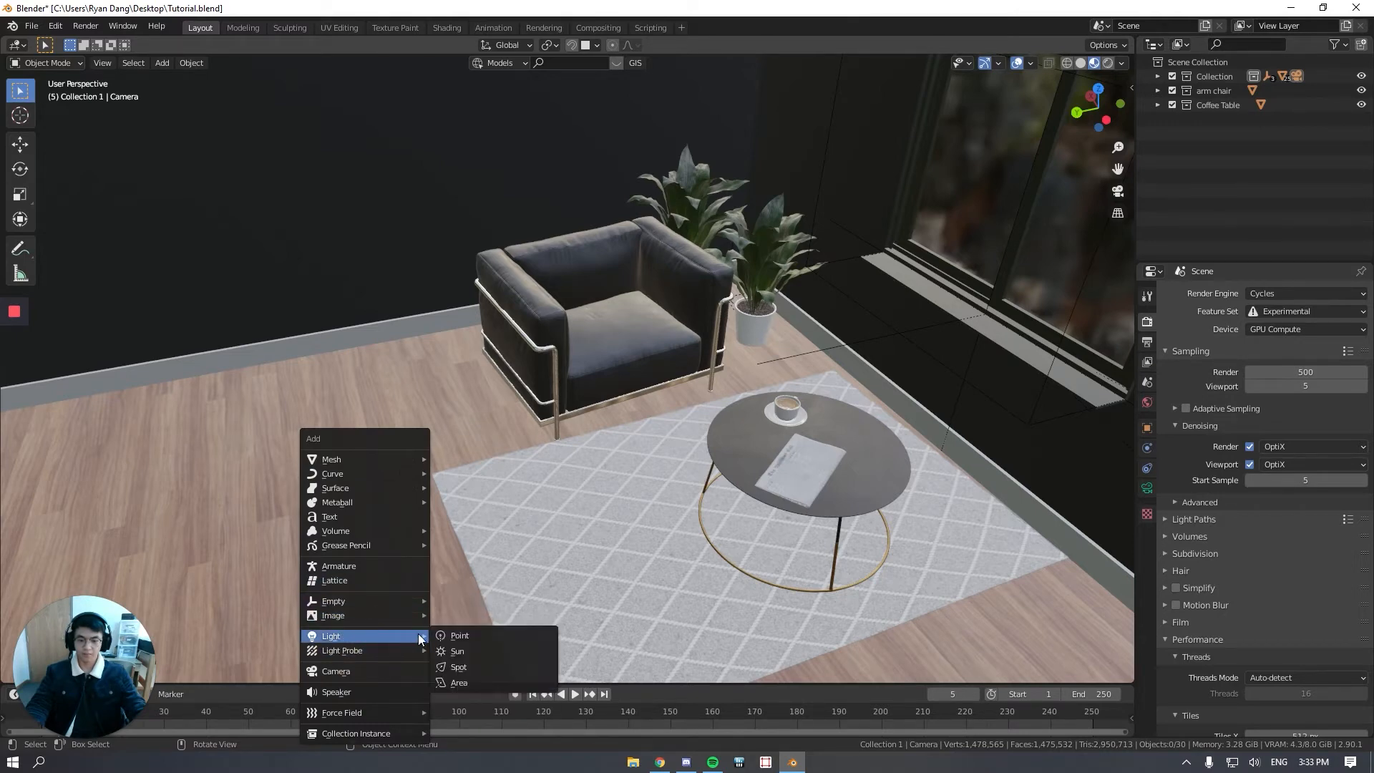
left_click(466, 680)
middle_click_drag(460, 666, 535, 408, "shift")
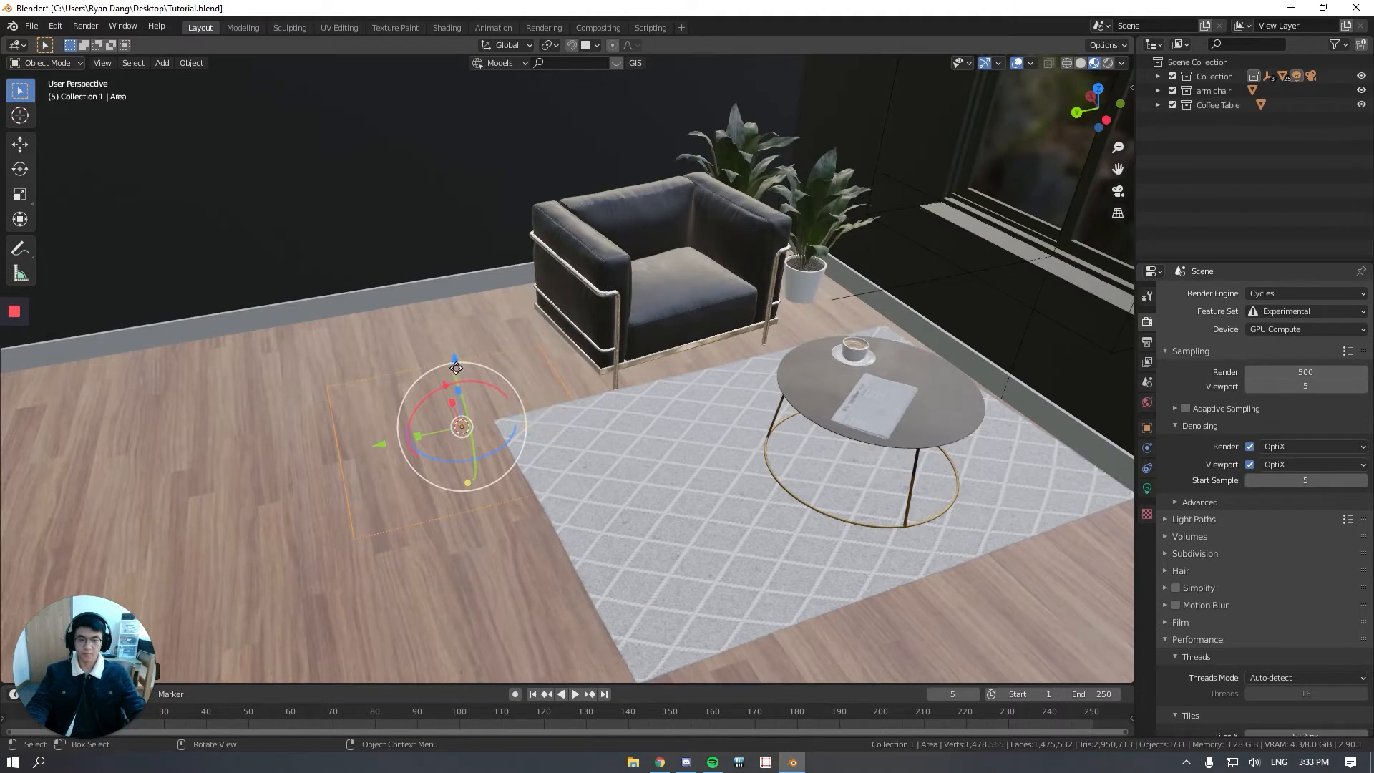
left_click_drag(455, 360, 430, 129)
middle_click_drag(461, 358, 549, 284)
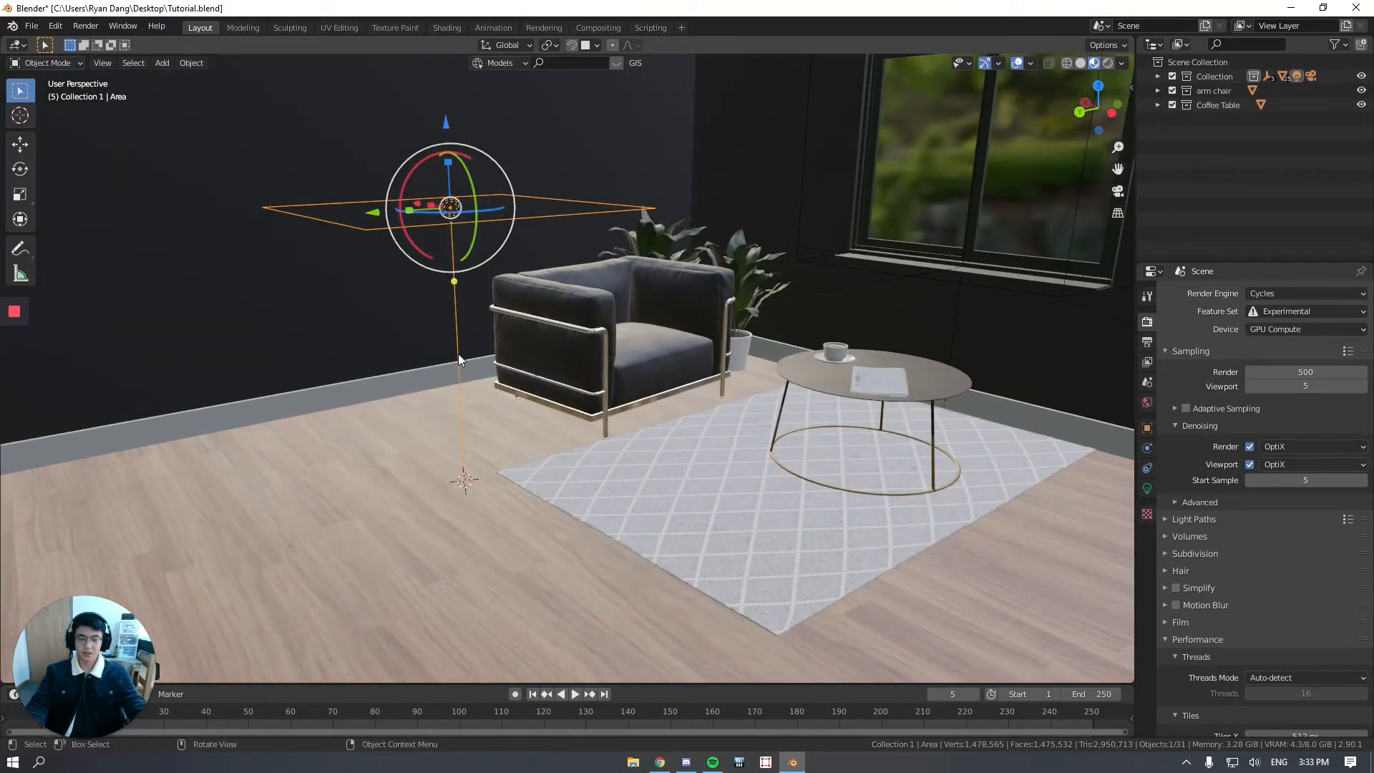
Step: Scale up the area light so it spans a large part of the room
middle_click_drag(457, 263, 595, 350)
key("s")
left_click(535, 332)
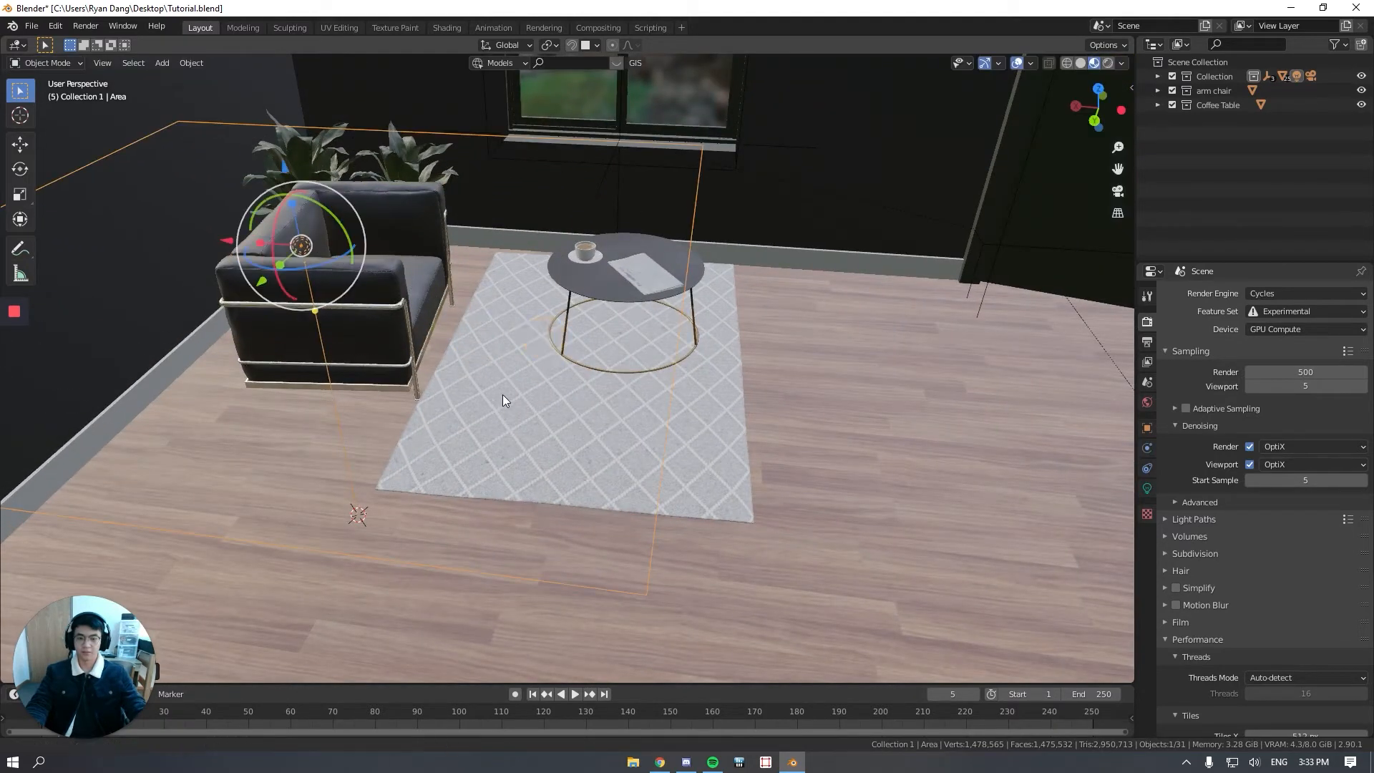
Step: Move the area light horizontally toward the middle of the room, near the rug and coffee table
middle_click_drag(502, 393, 528, 320)
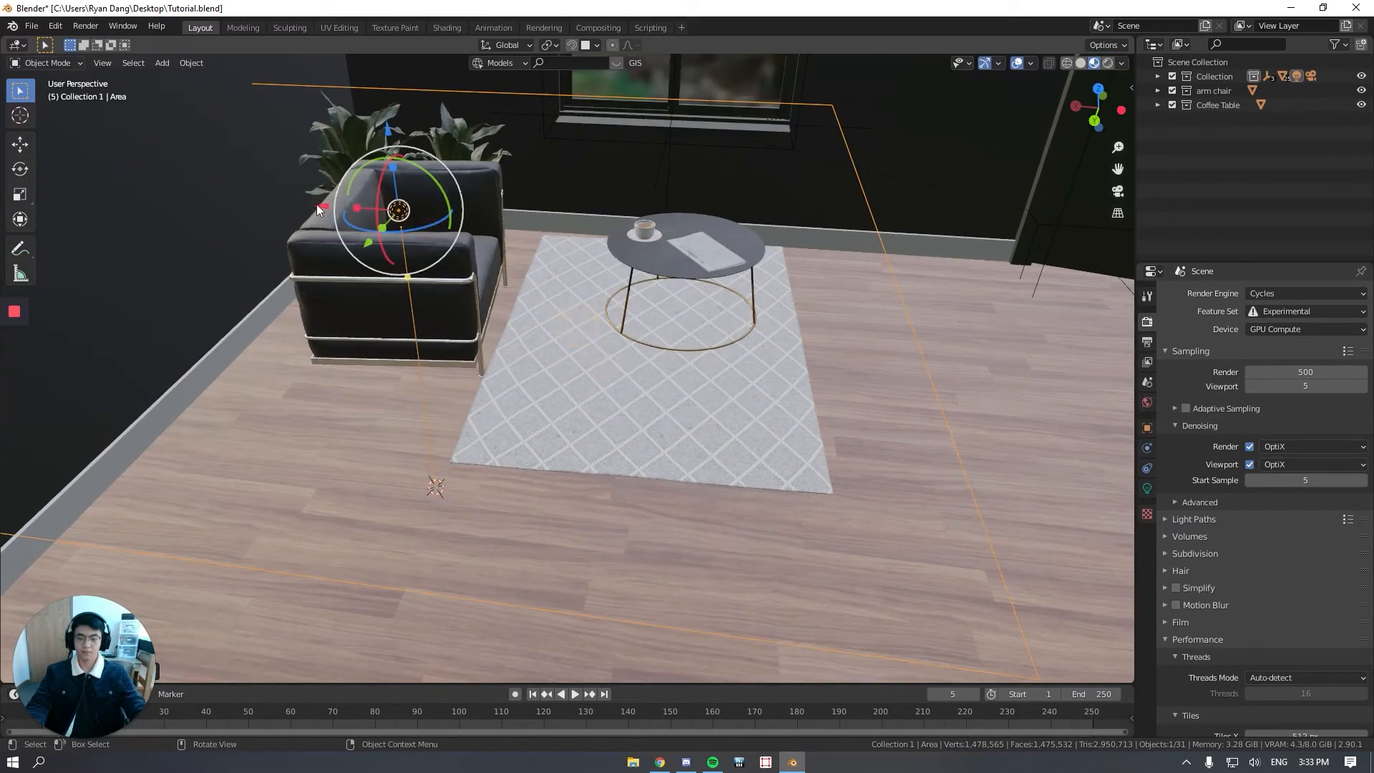
left_click_drag(318, 209, 495, 229)
middle_click_drag(547, 261, 490, 260)
left_click_drag(573, 246, 723, 186)
Step: Enlarge the area light further and adjust its height along the Z axis
key("s")
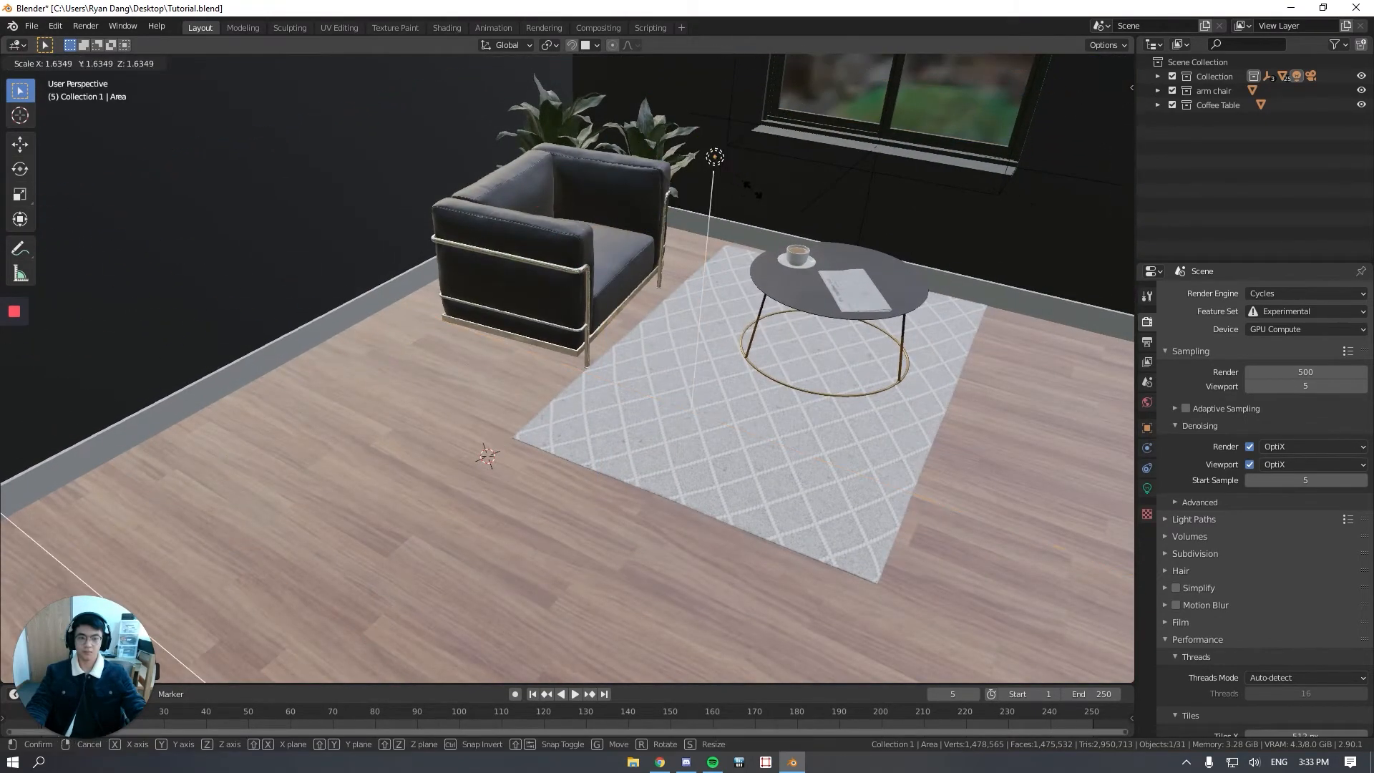
left_click(690, 404)
middle_click_drag(690, 404, 710, 259)
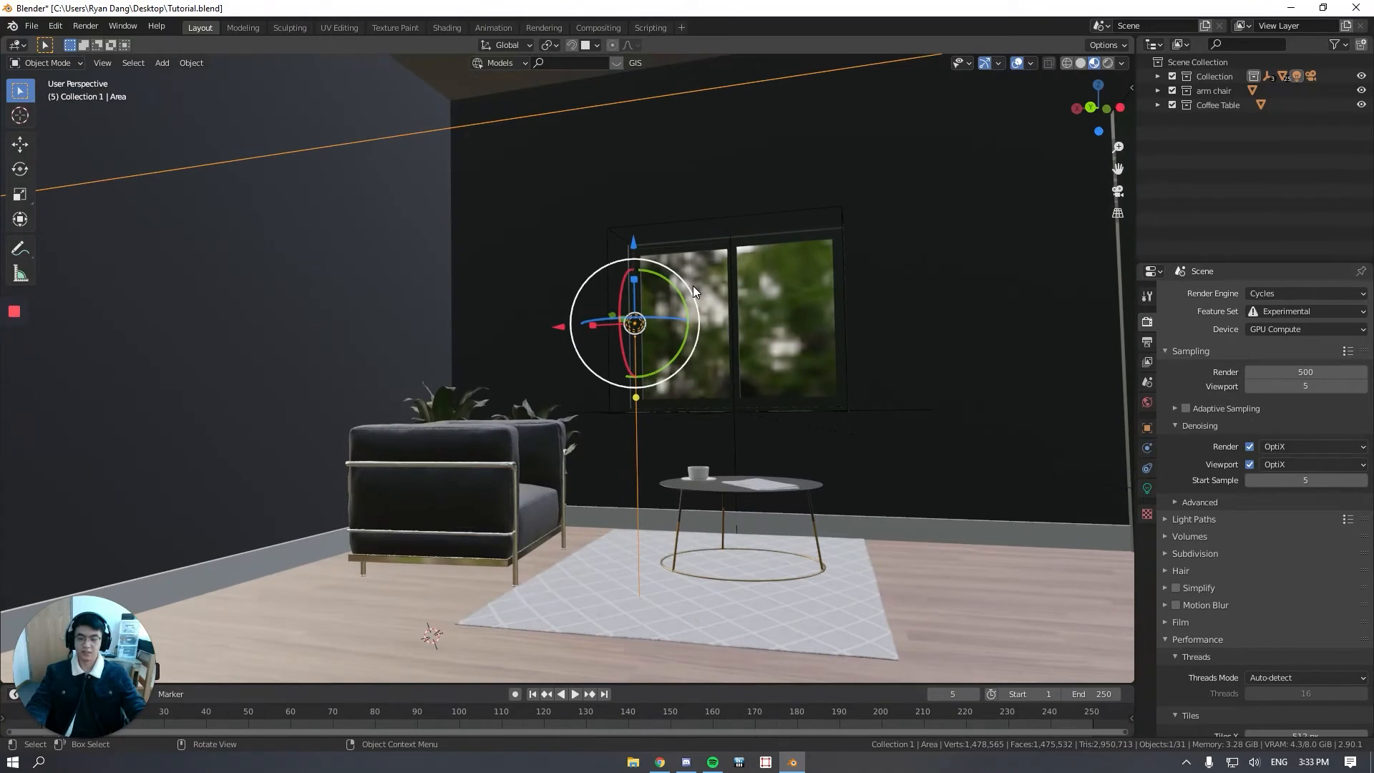
key("g")
key("z")
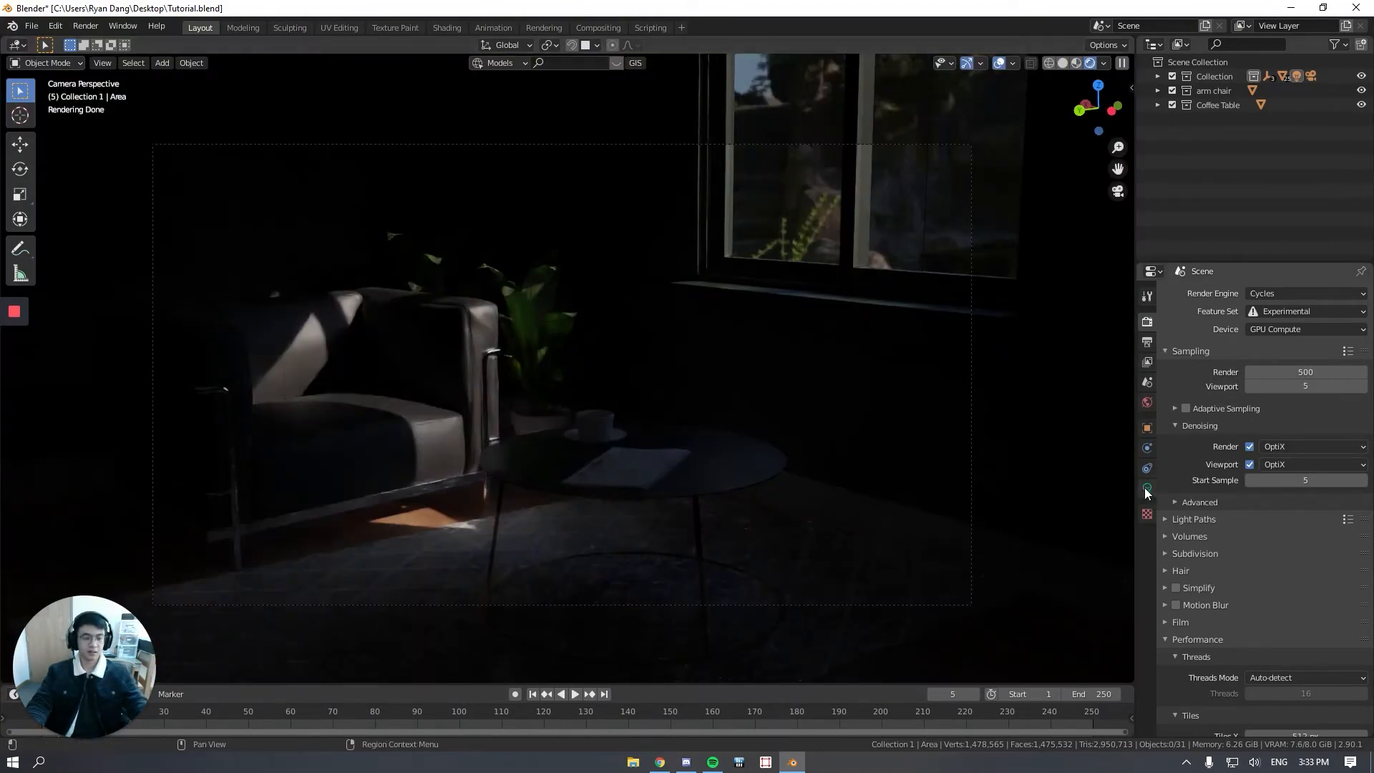
Step: Show the area light's data properties and open its Power value for editing
left_click(1146, 488)
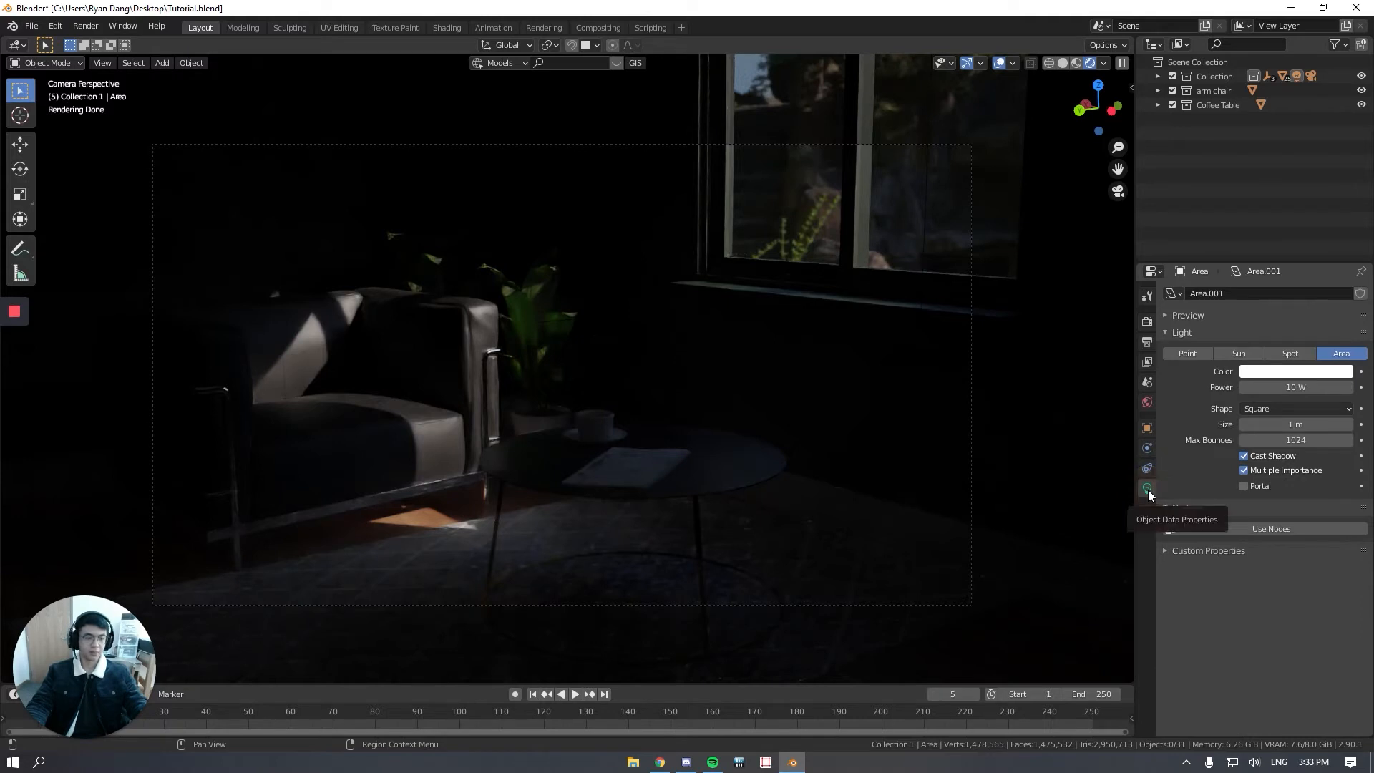
left_click(1300, 388)
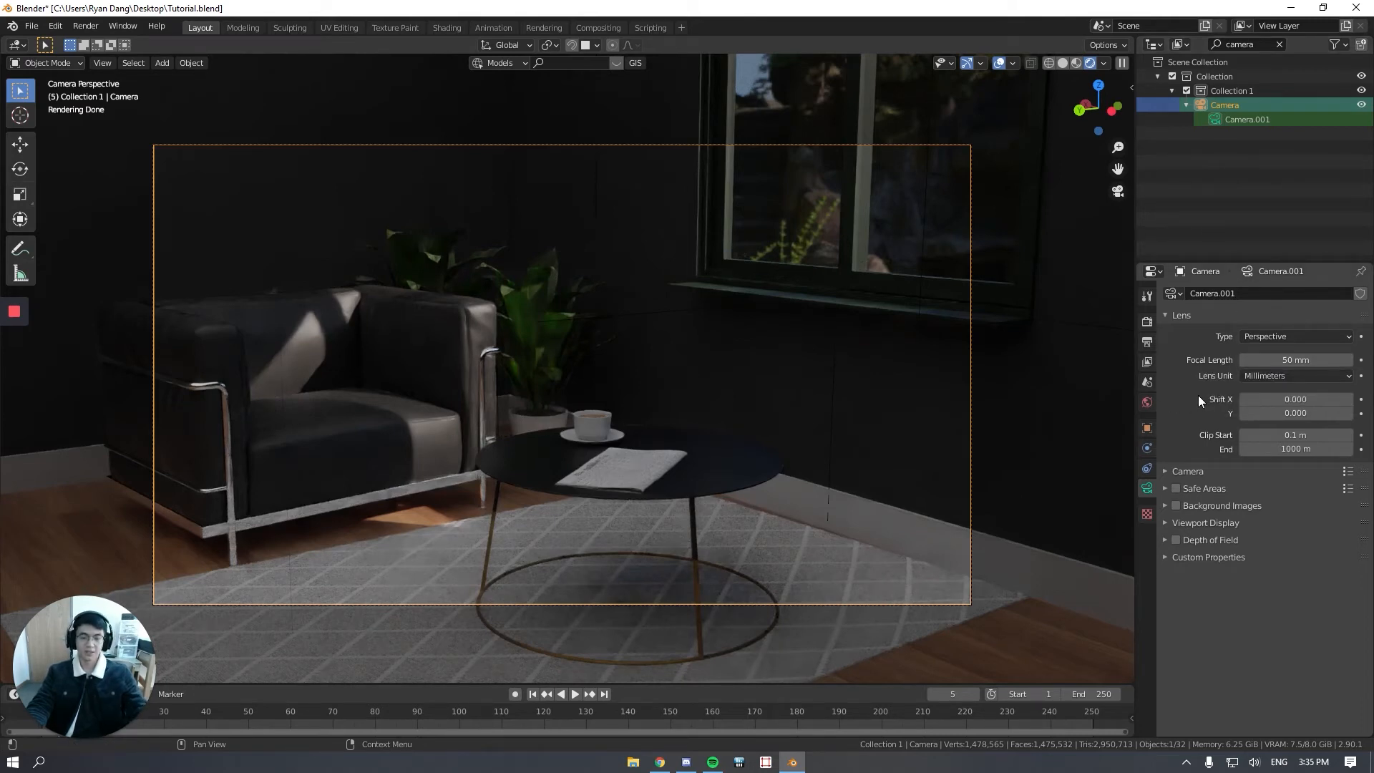
Step: Try depth of field on the camera with the armchair as the focus object, and switch it off again
left_click(1176, 540)
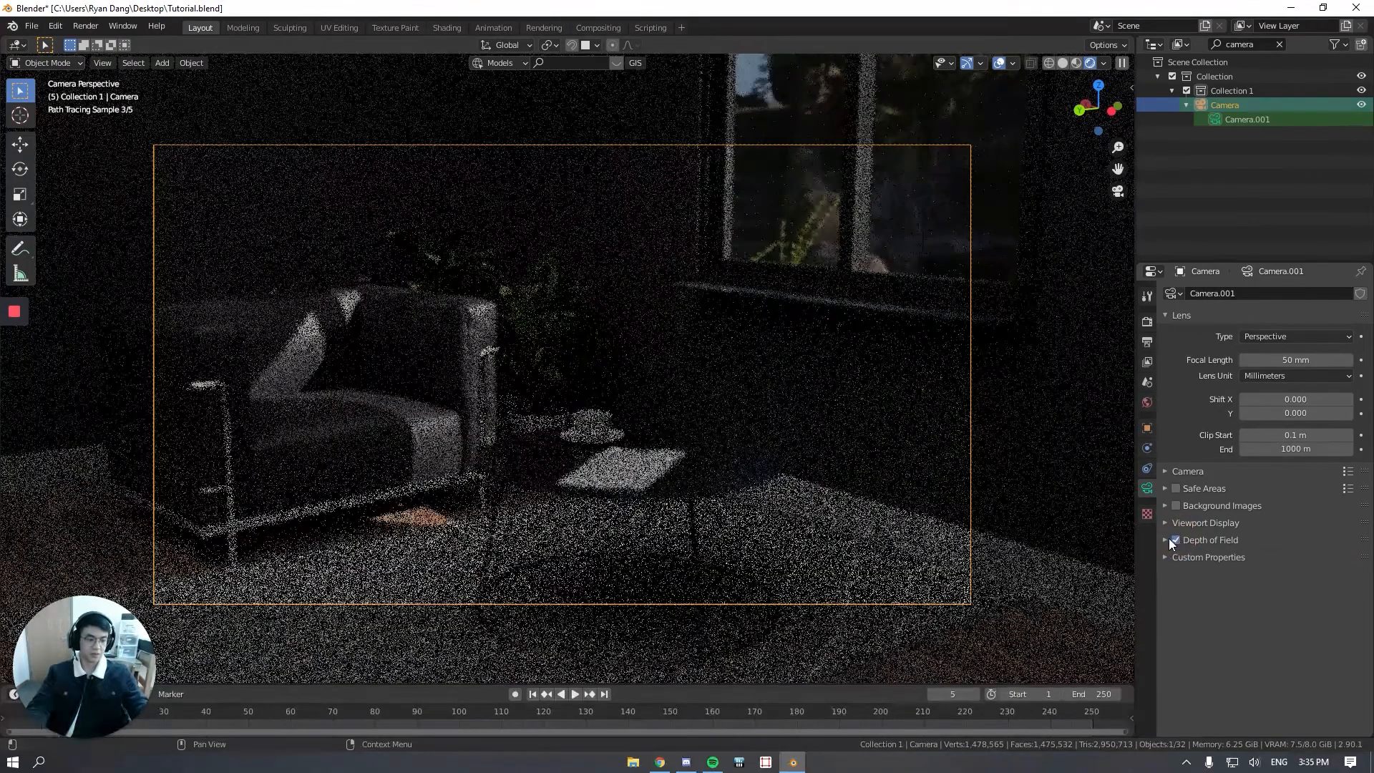
left_click(1164, 540)
left_click(1346, 560)
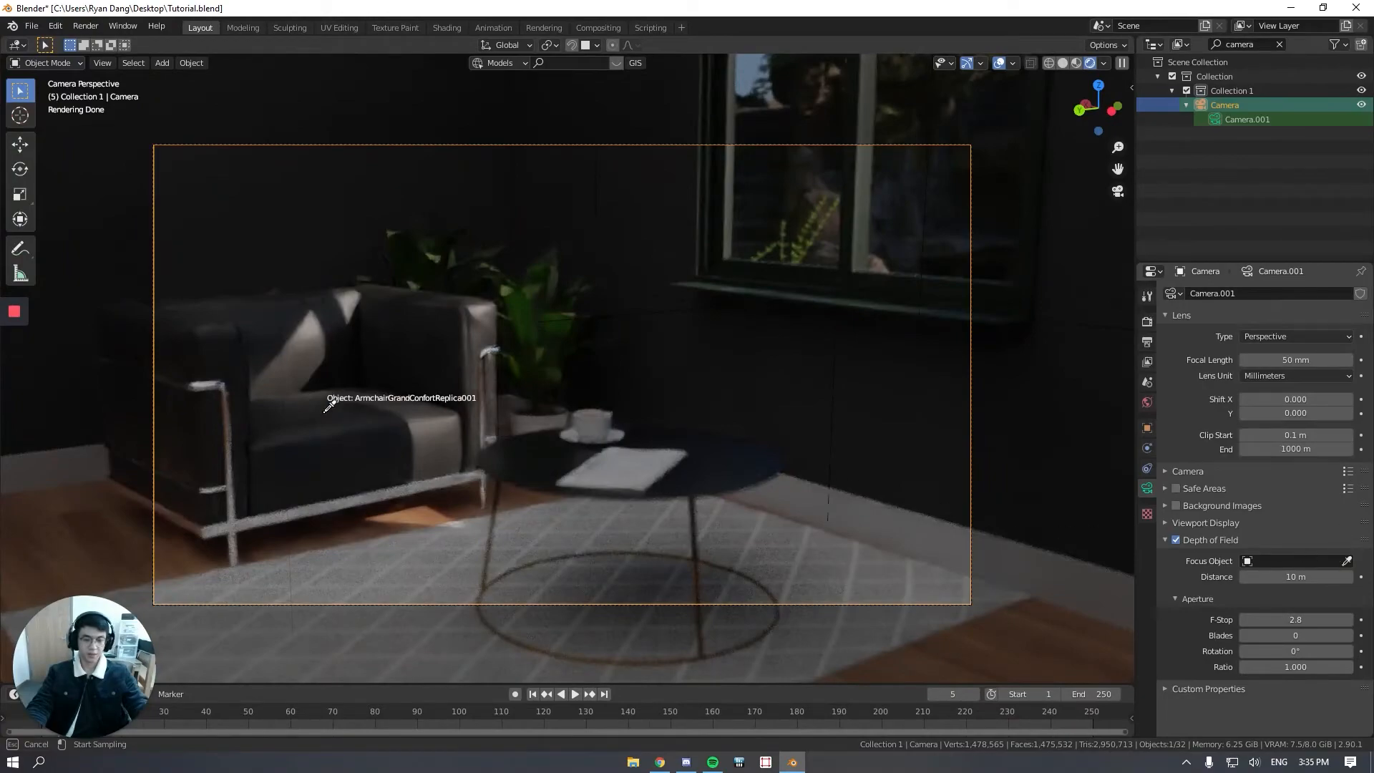
left_click(362, 401)
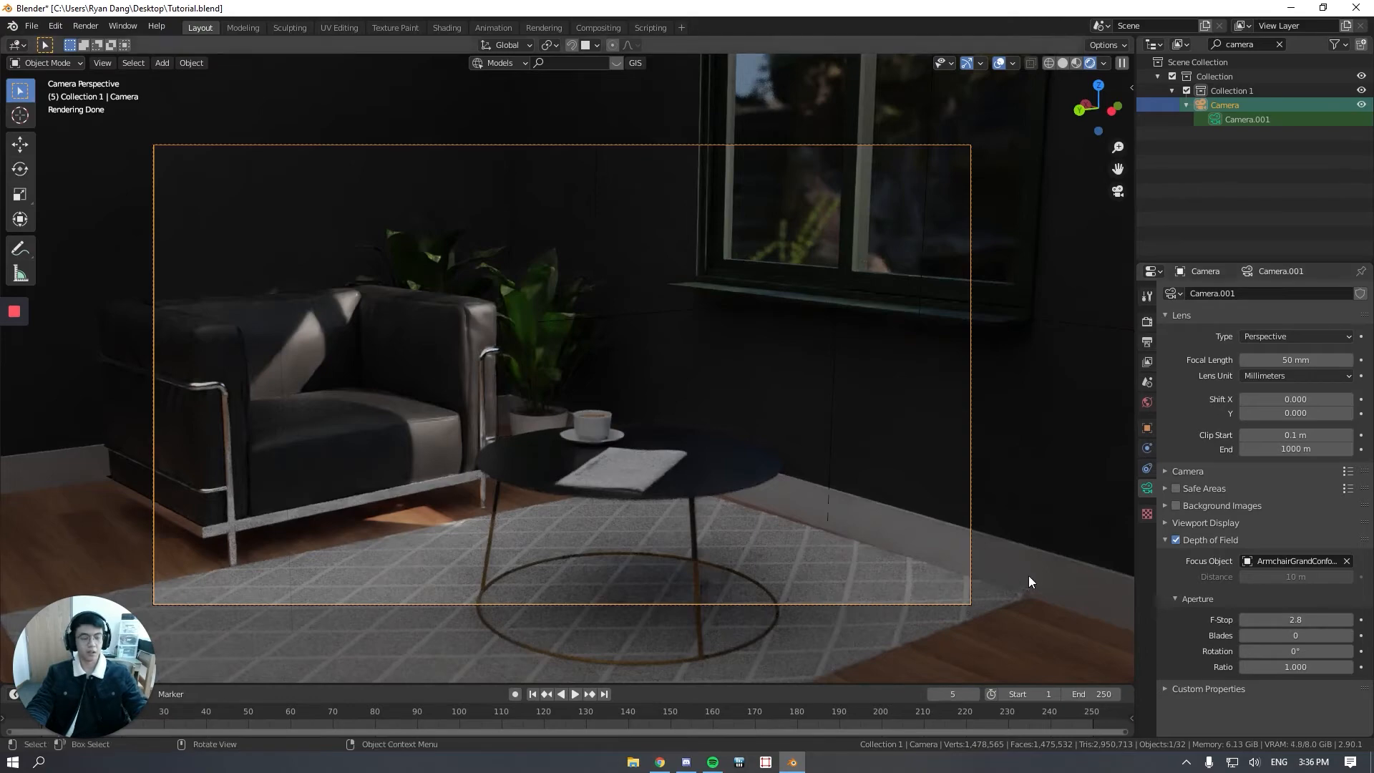
left_click(1176, 541)
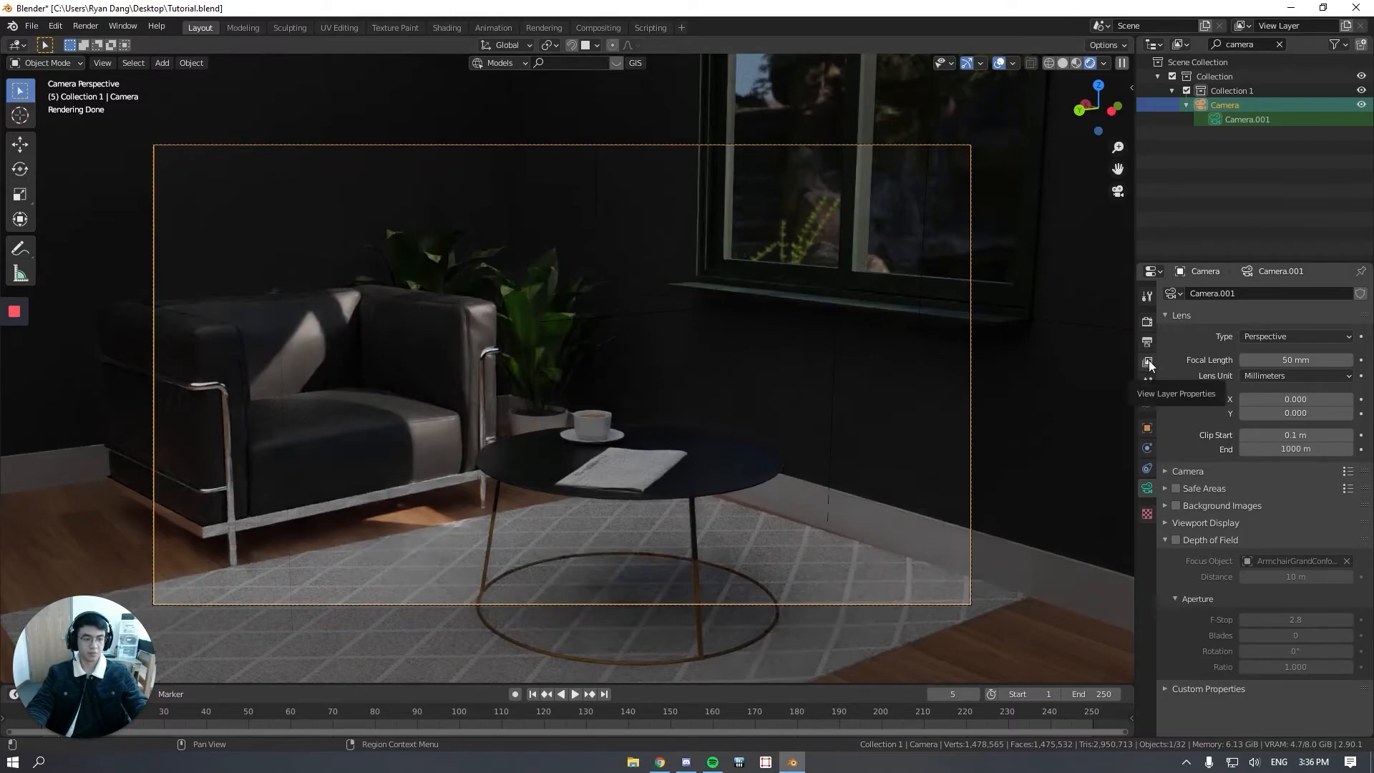
Step: Set the render output to a file named tutorial on the Desktop, in JPEG format with 100% quality
left_click(1147, 342)
left_click(1359, 545)
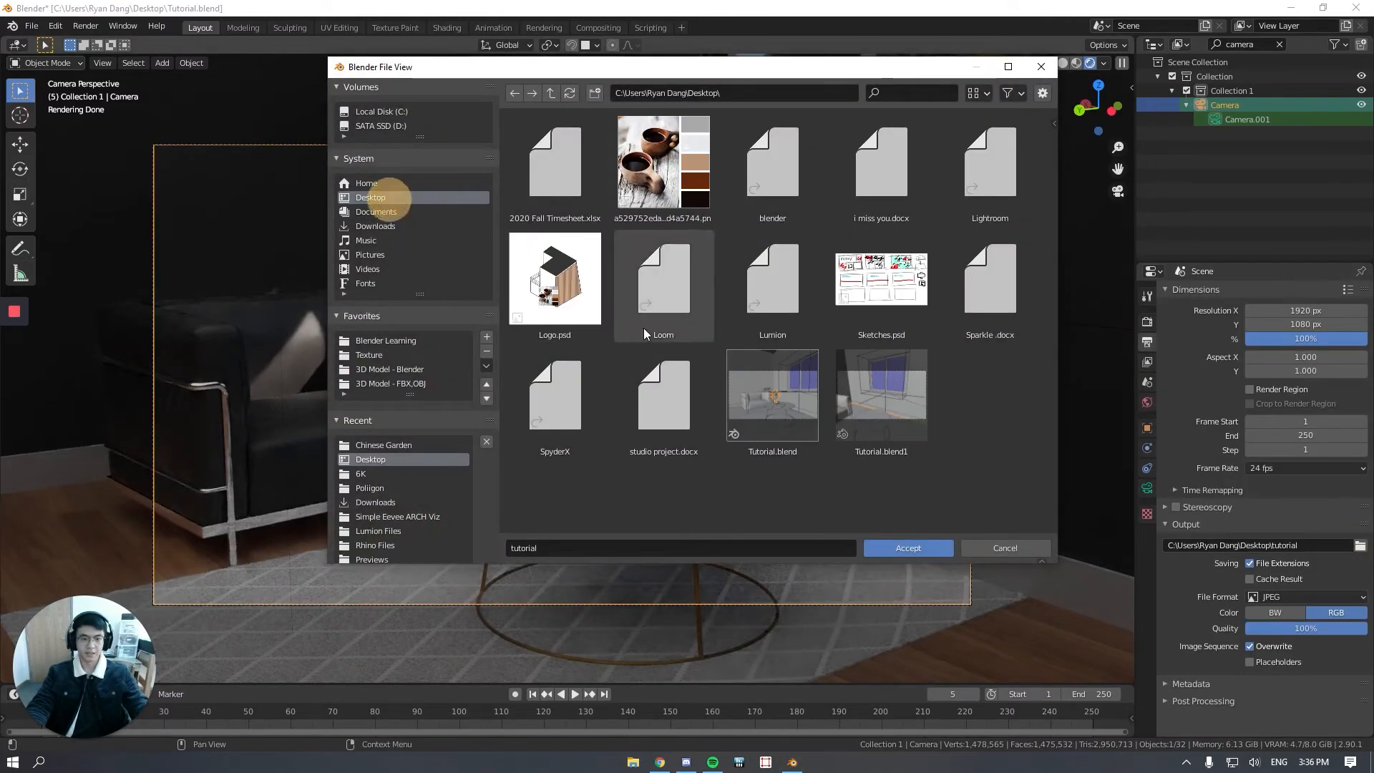
left_click(901, 547)
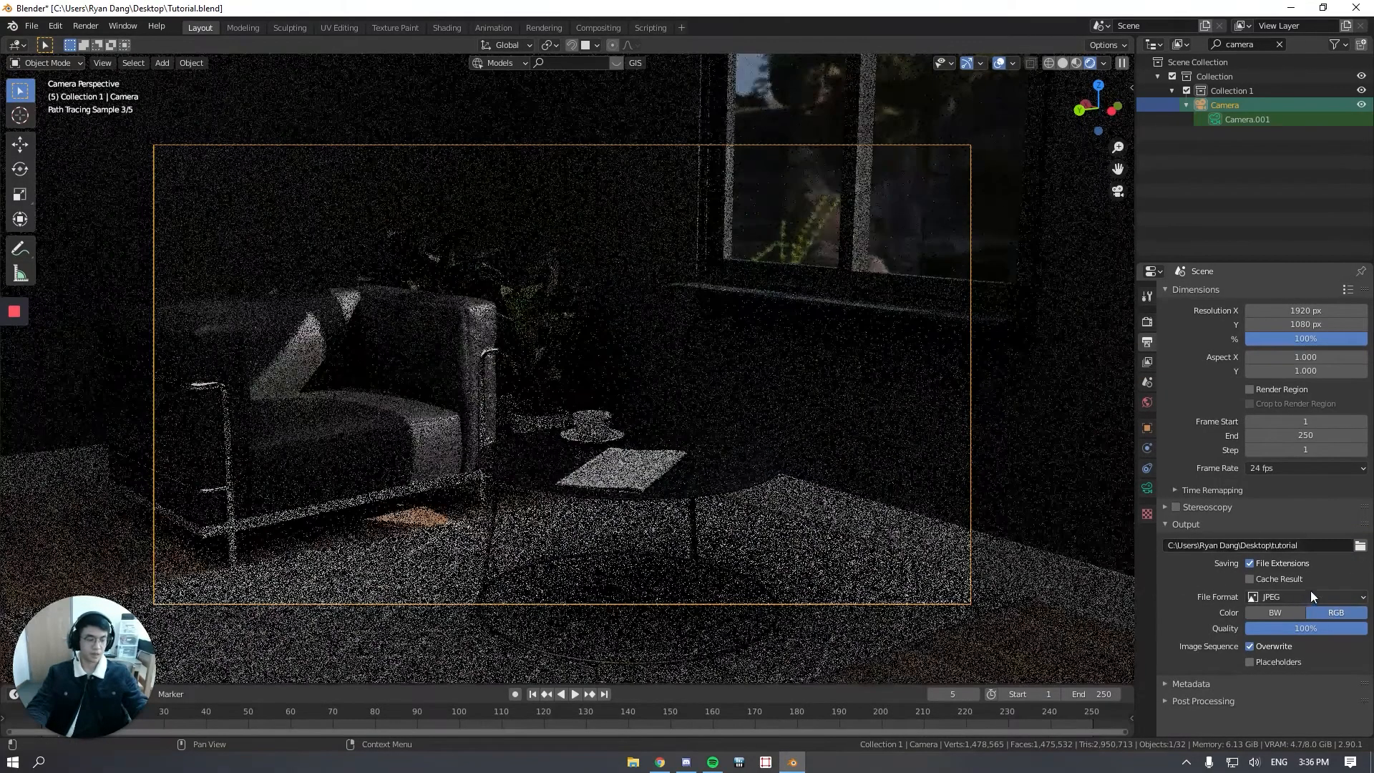
left_click(1309, 595)
left_click(1114, 532)
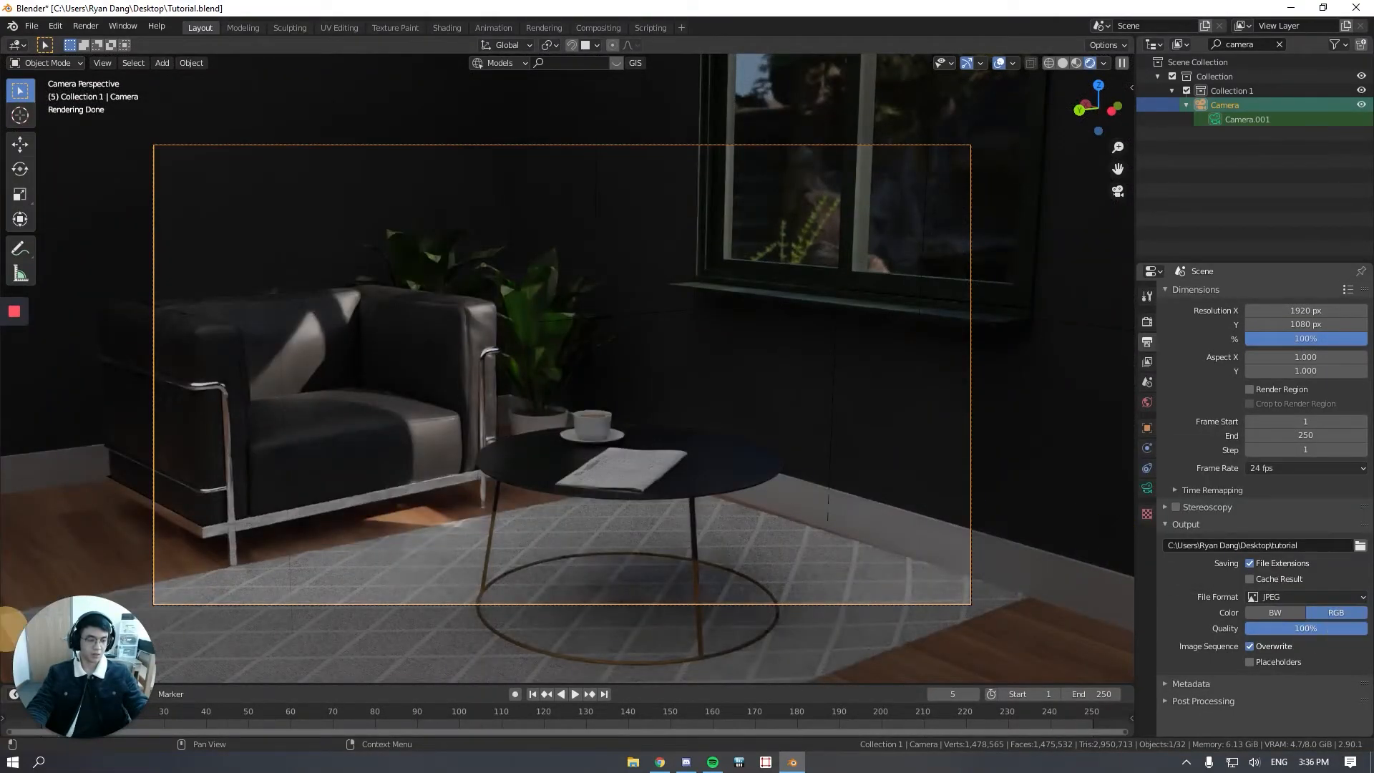
left_click(1302, 628)
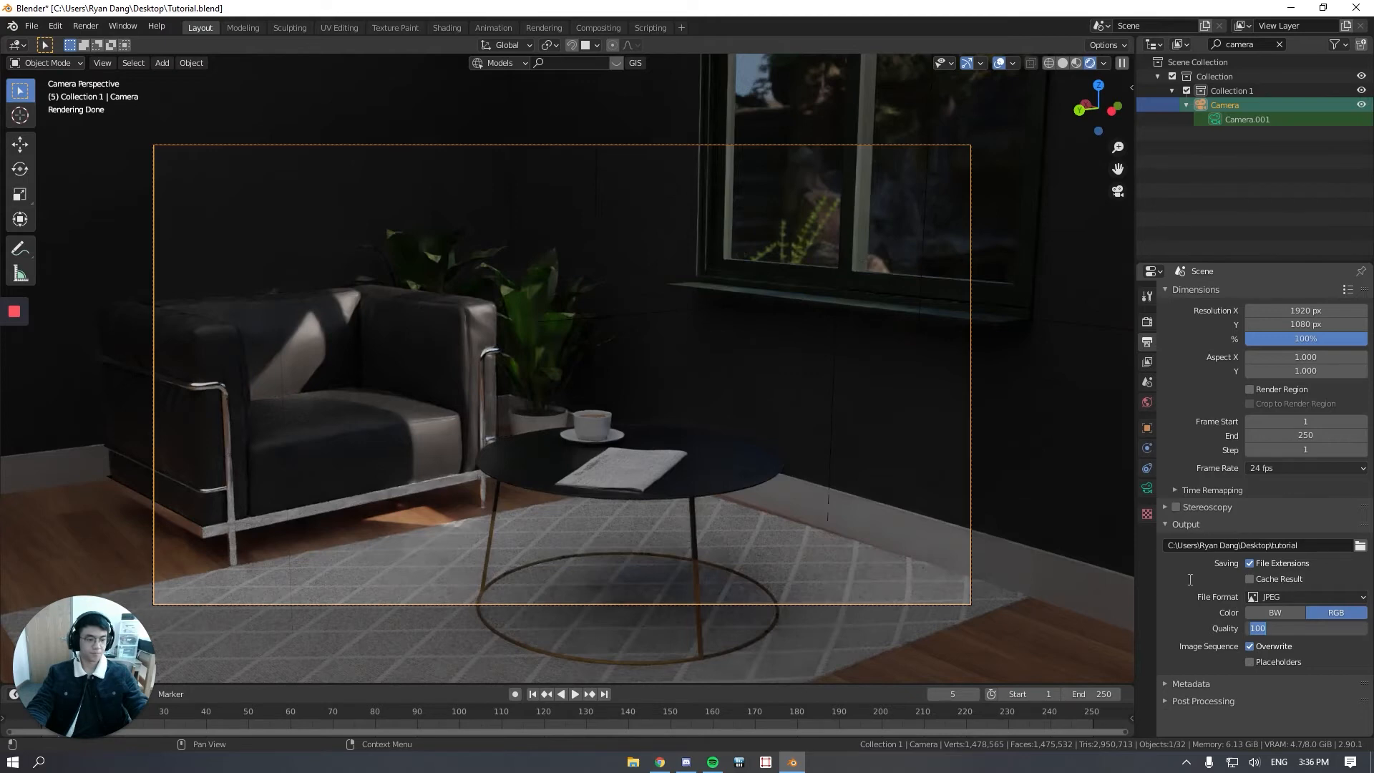
key("Return")
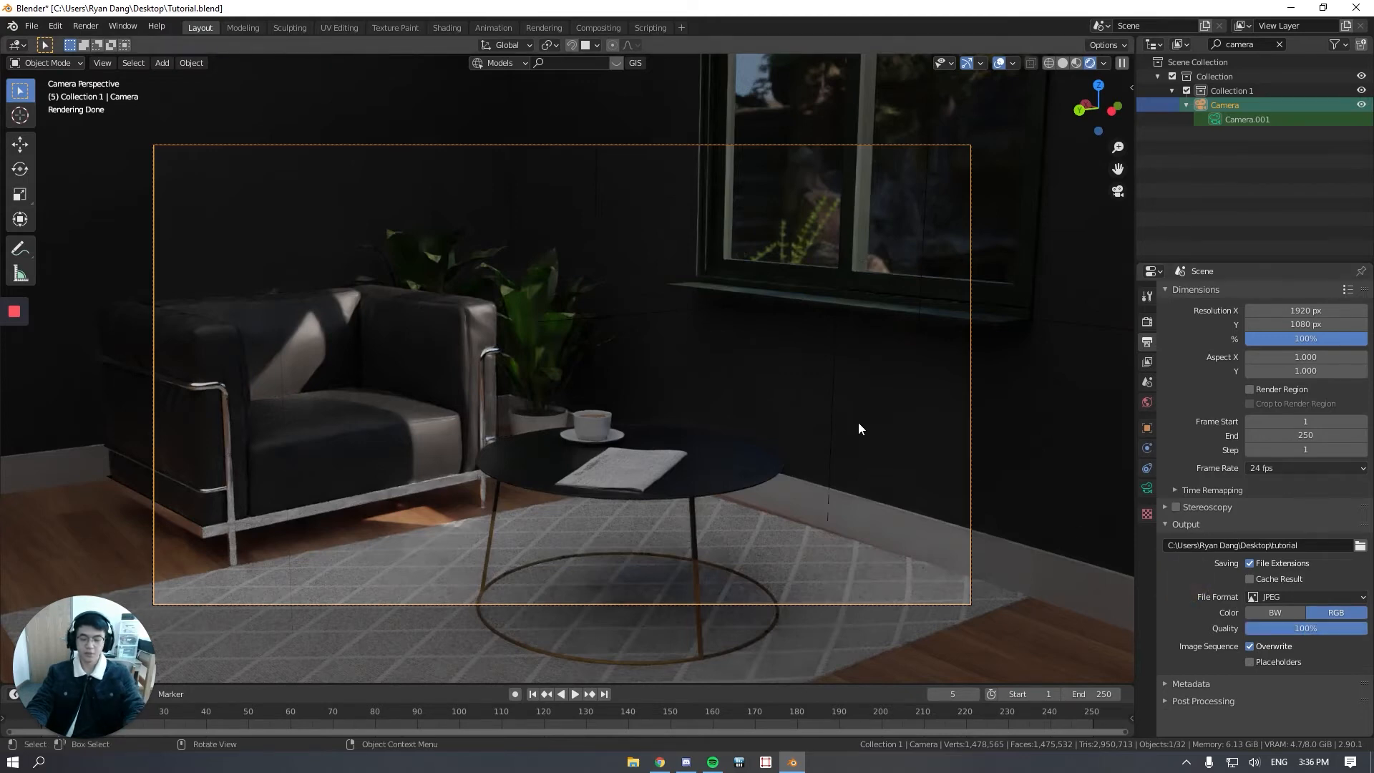
Step: Render the camera view as a still image and close the render result window
left_click(85, 27)
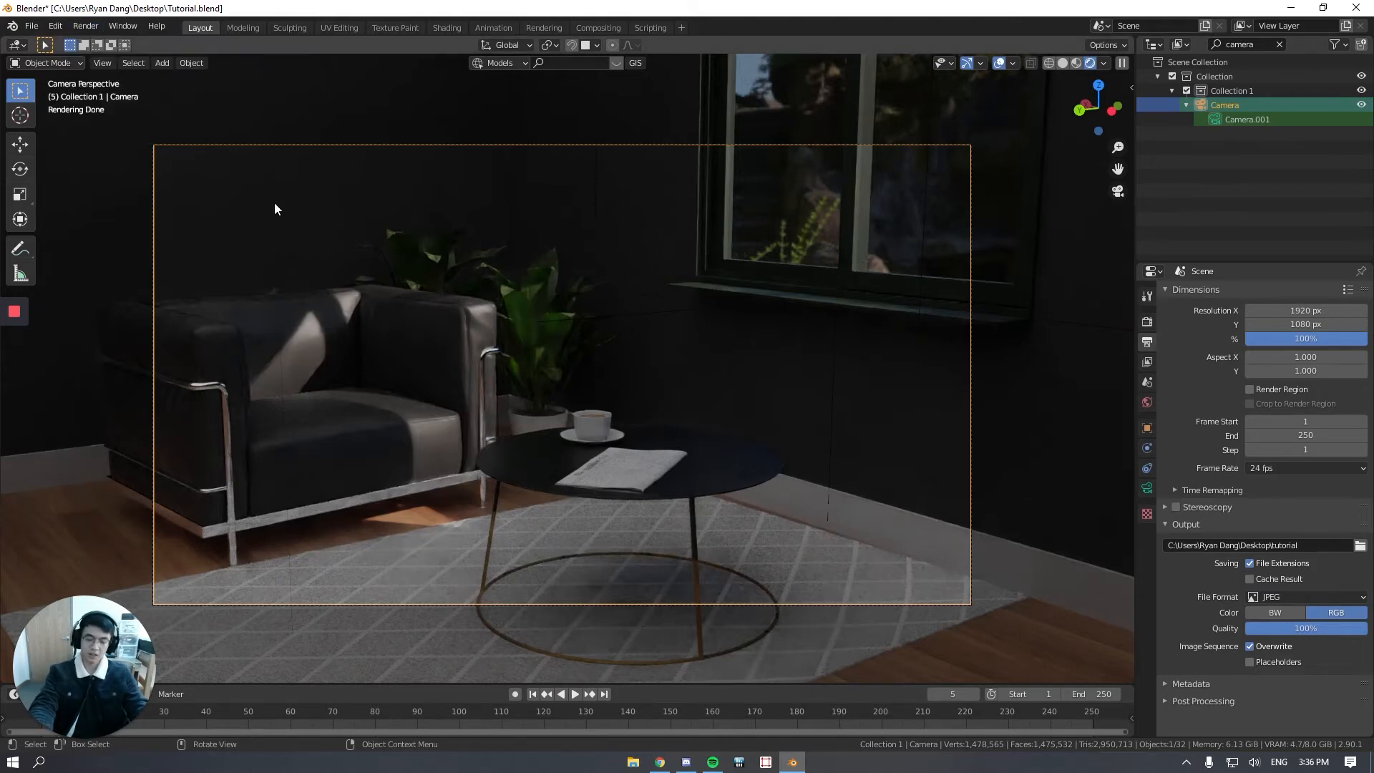
key("F12")
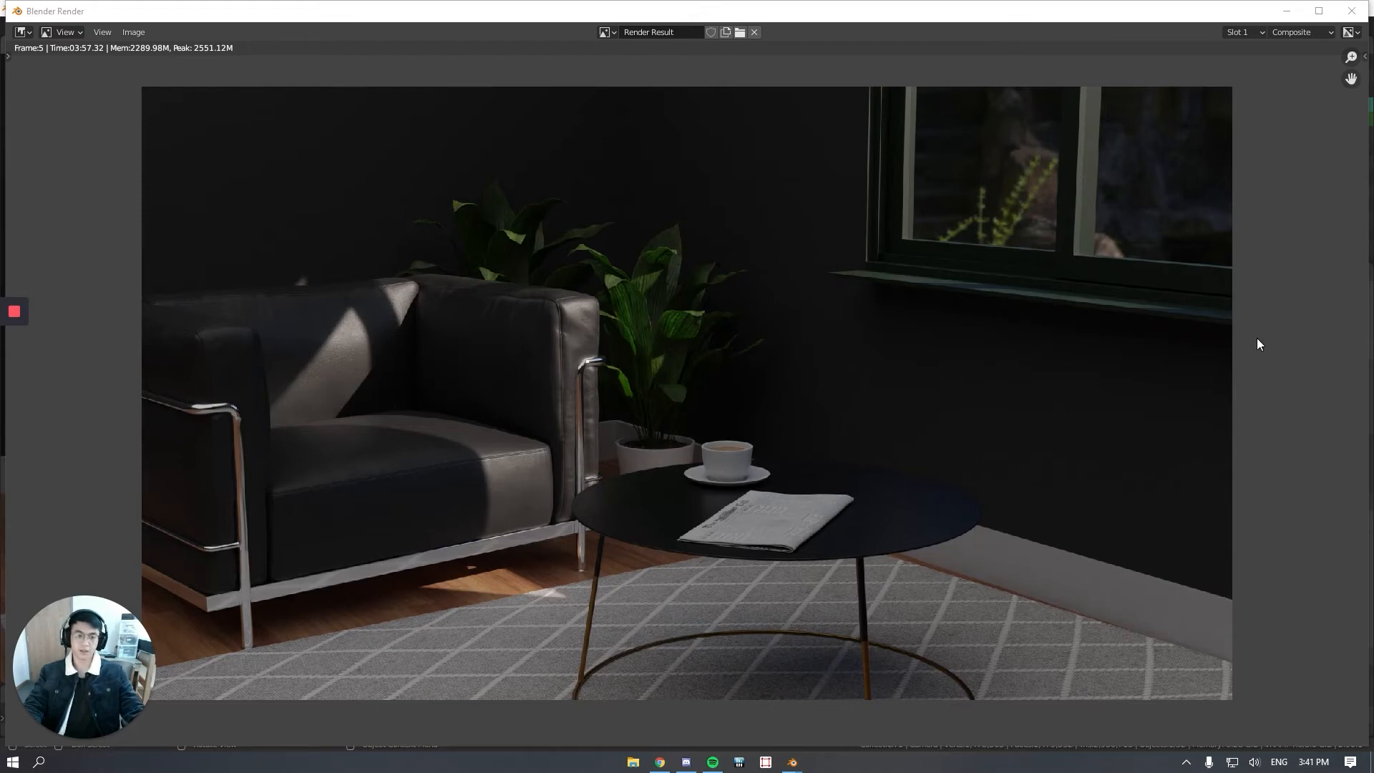
key("Escape")
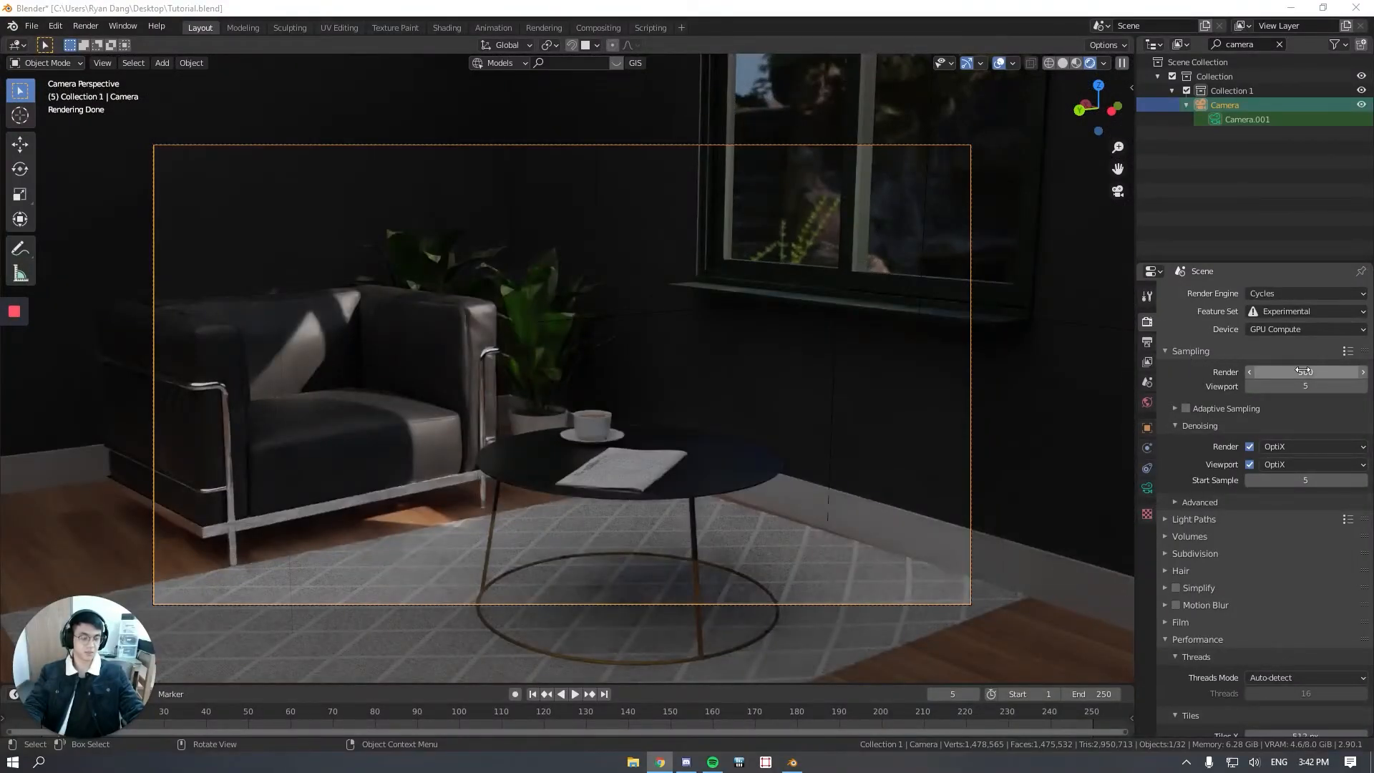
Step: Set the Cycles render samples to 1000
left_click(1347, 375)
type("1000")
key("Return")
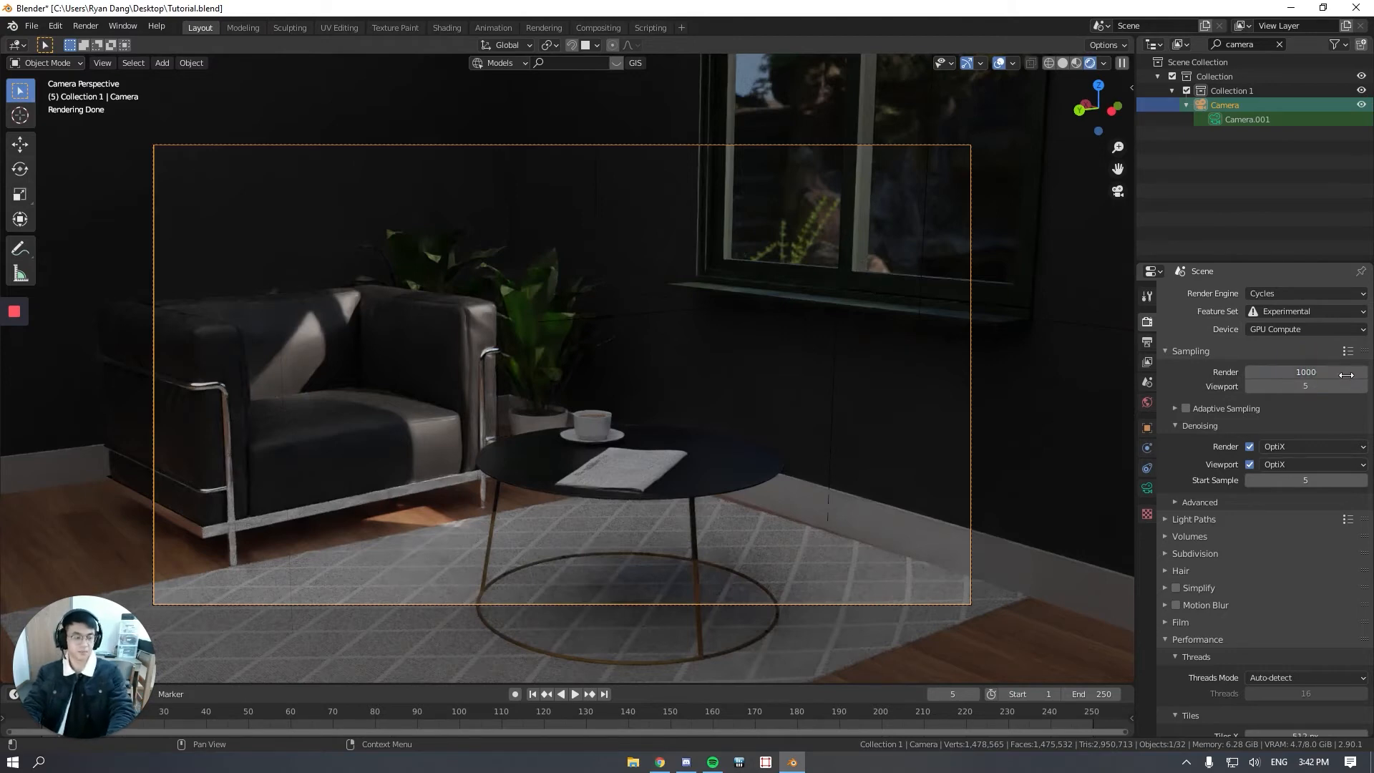
Step: Set the render output resolution to 1920 px wide by 1080 px high
left_click(1147, 343)
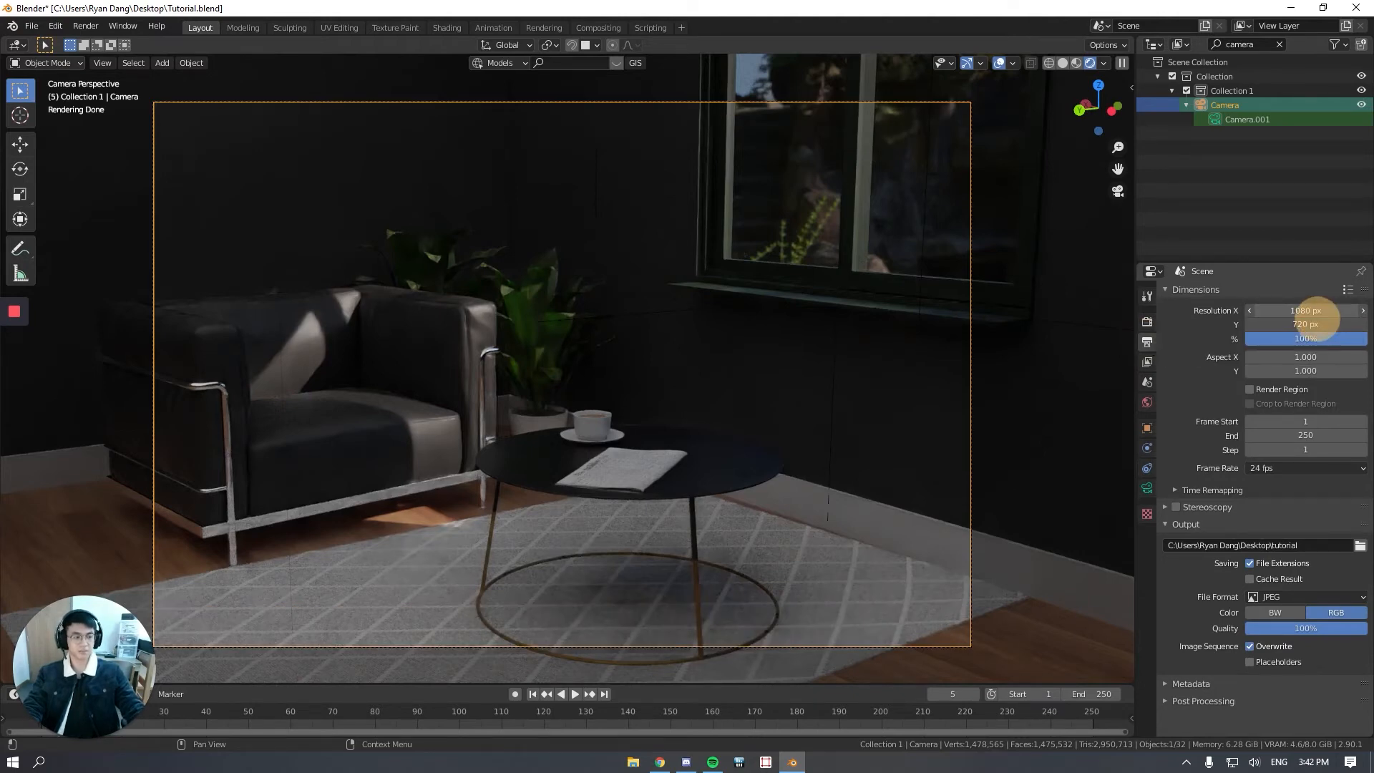
left_click_drag(1318, 310, 1319, 312)
type("192")
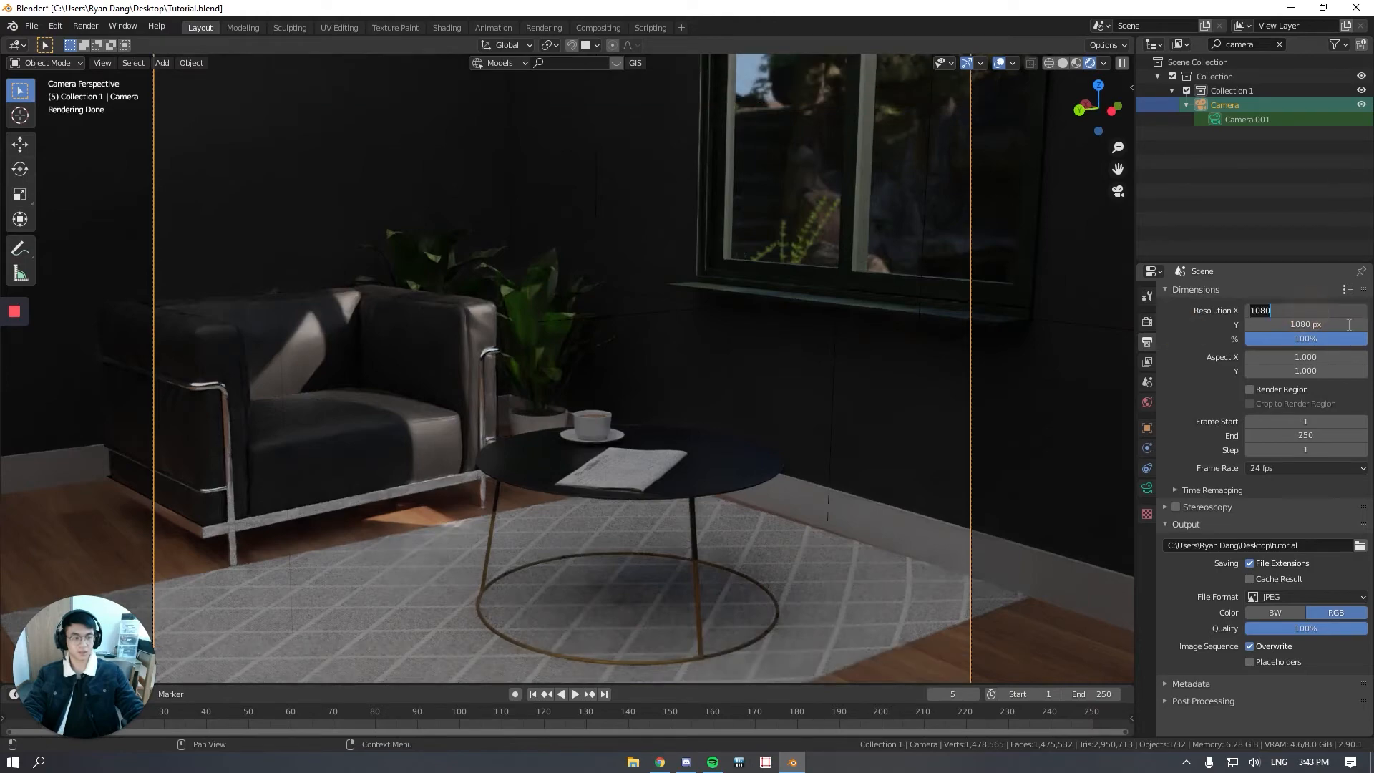
type("0")
key("Return")
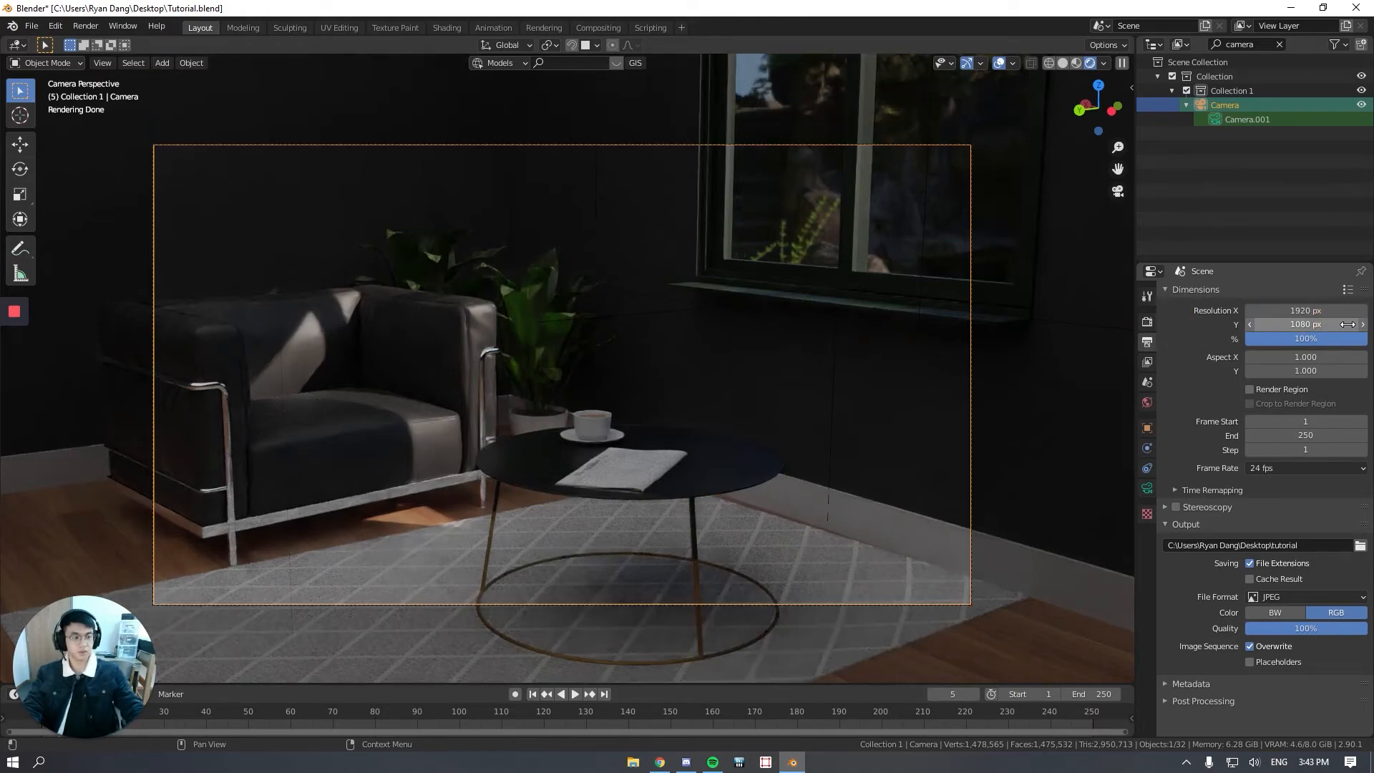
left_click(1349, 324)
key("Return")
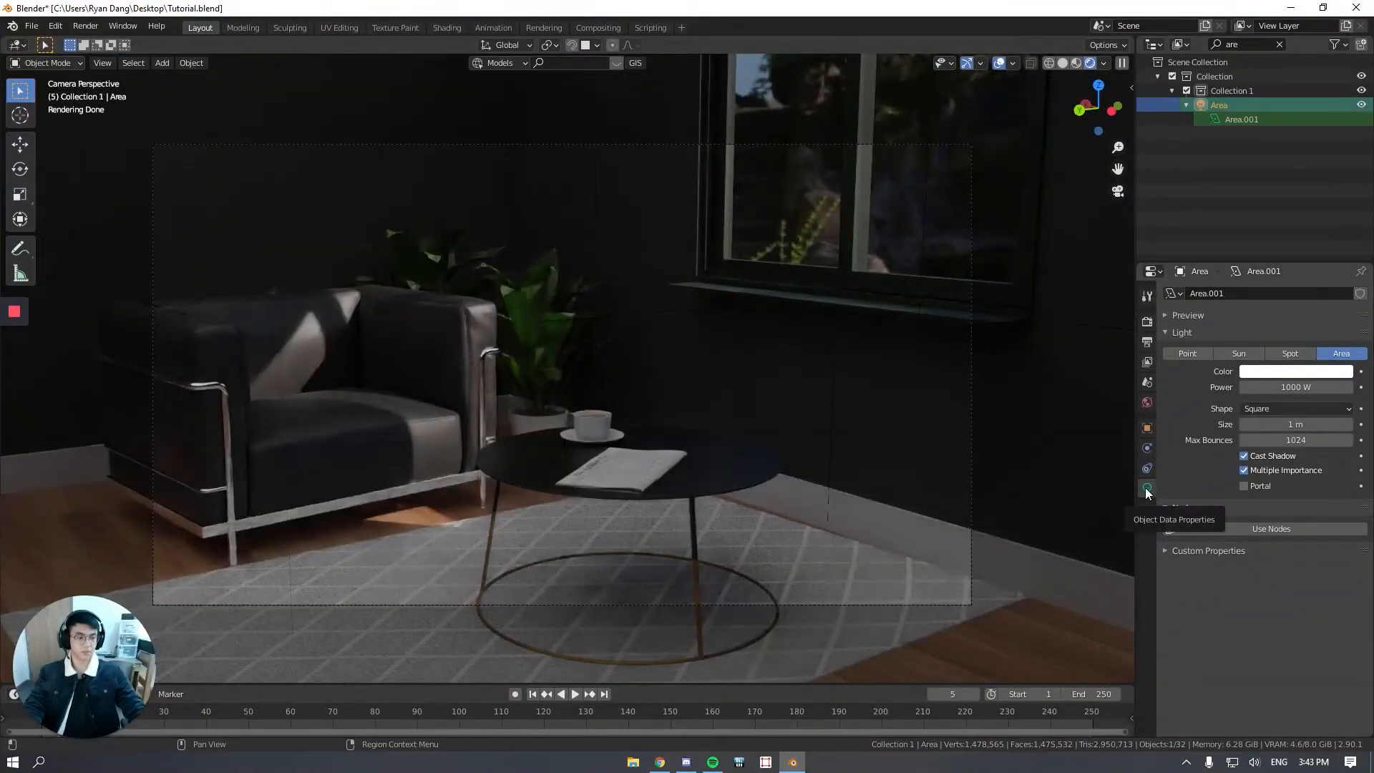
Step: Set the area light's power to 2000 W
left_click(1295, 388)
type("200")
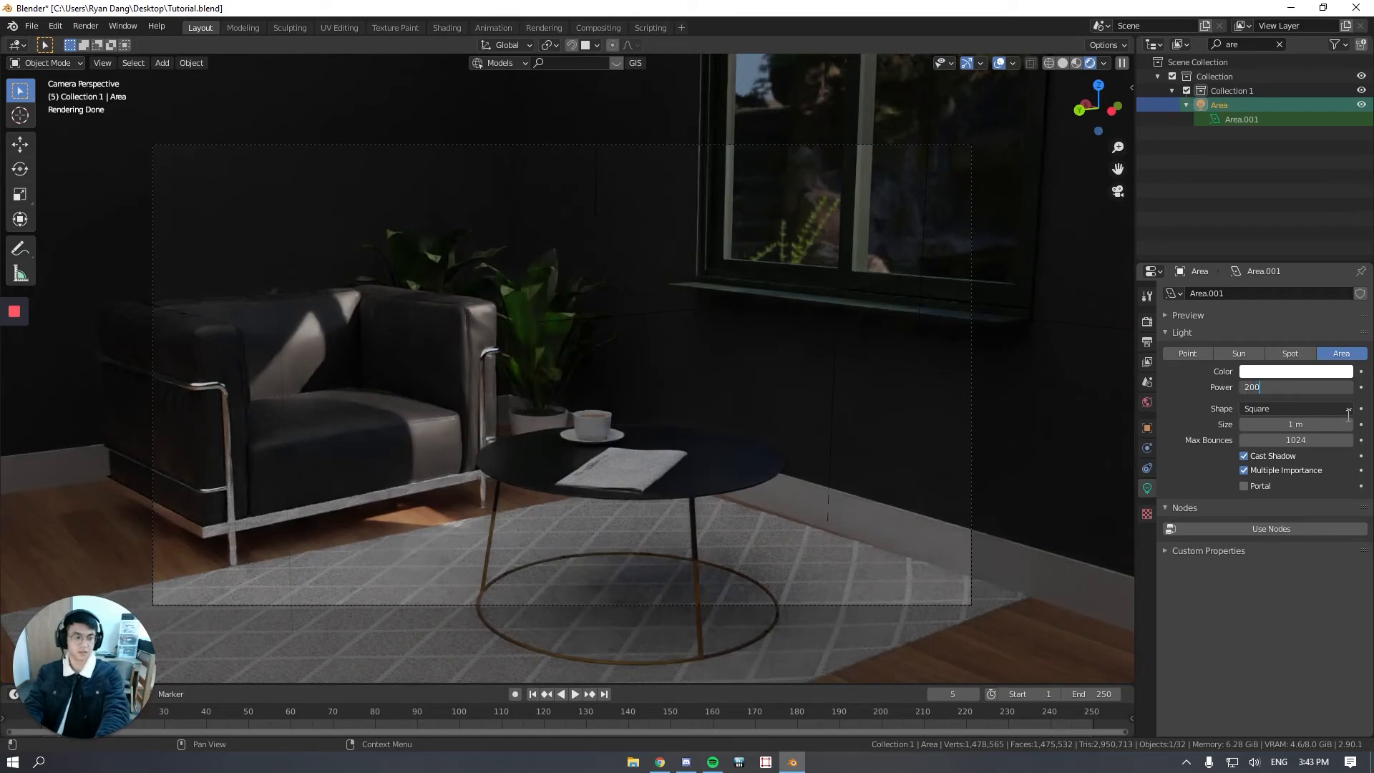
type("0")
key("Return")
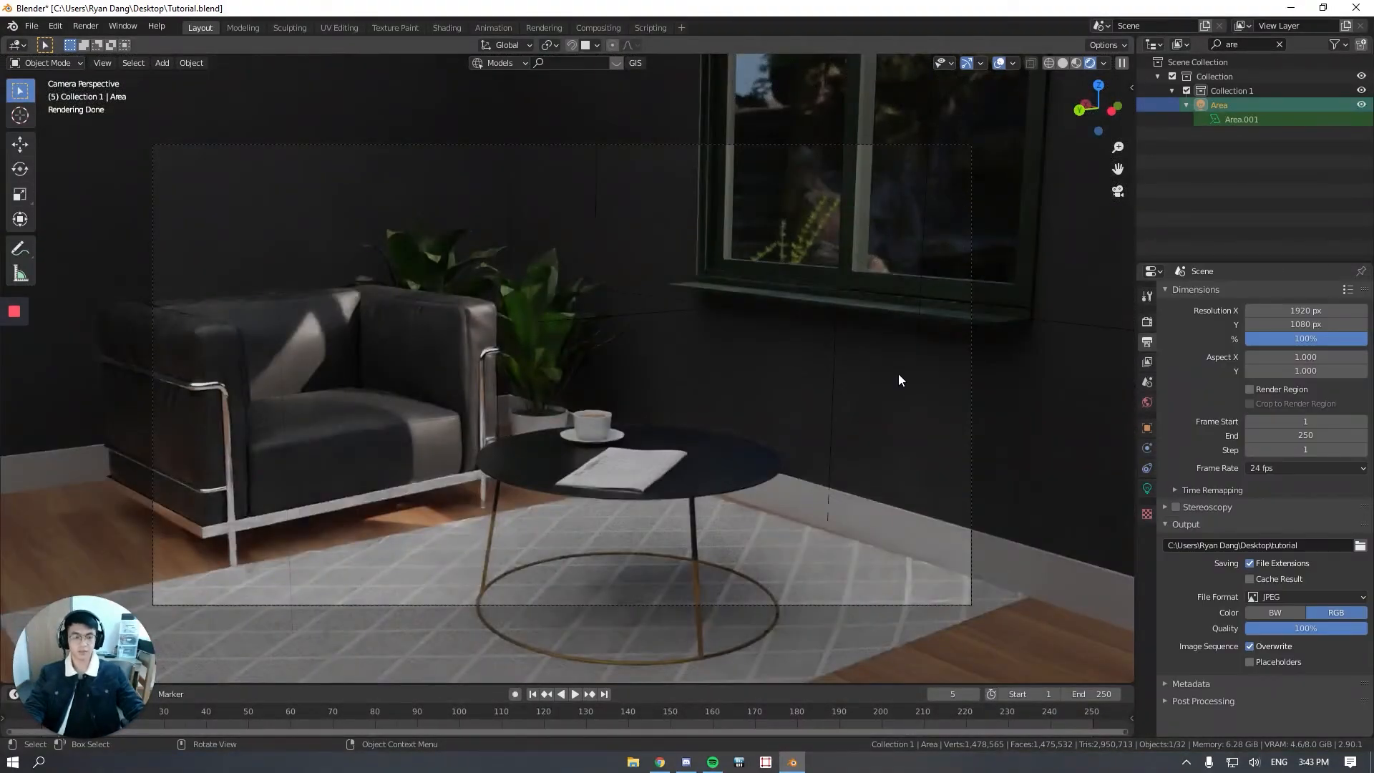
Step: Render the camera view, save the result to the Desktop as a JPEG named Final, and close the render window
key("F12")
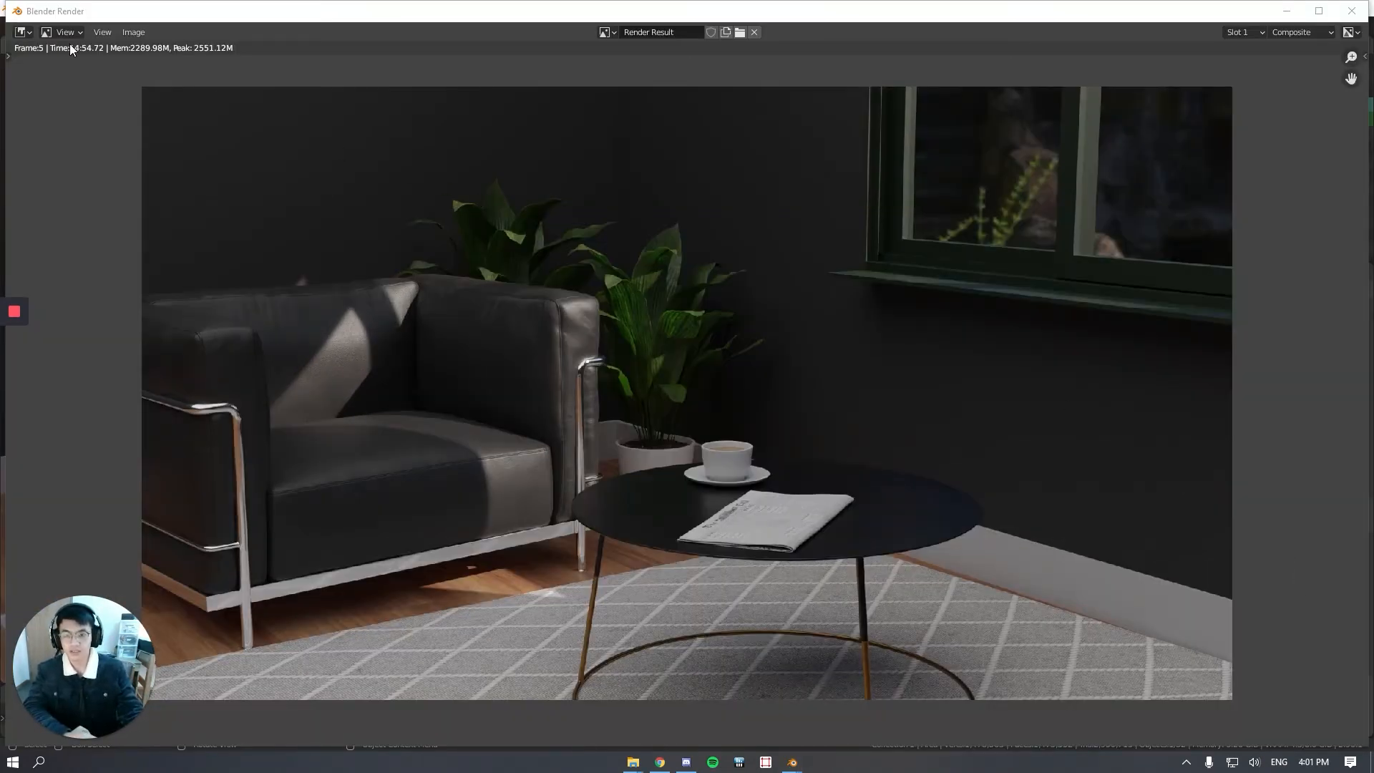
left_click(149, 32)
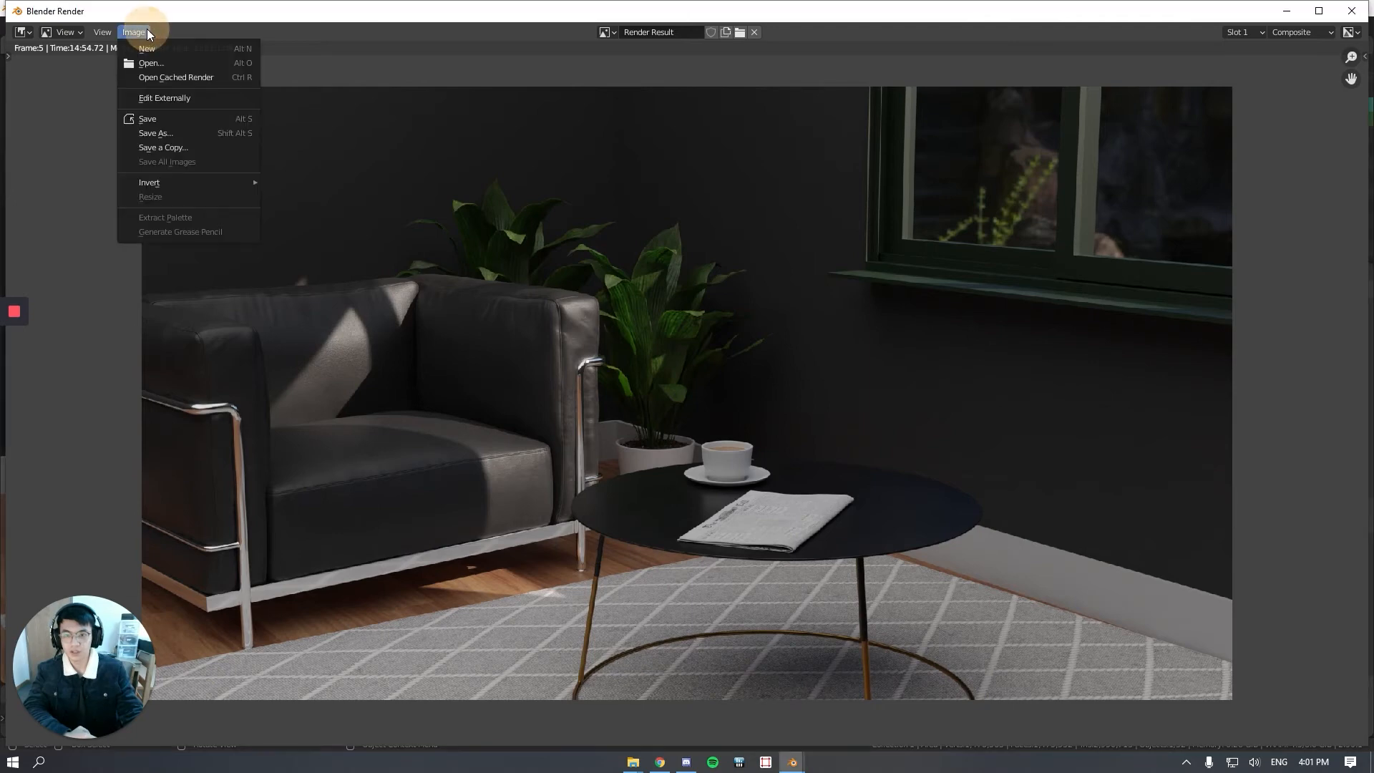
left_click(157, 129)
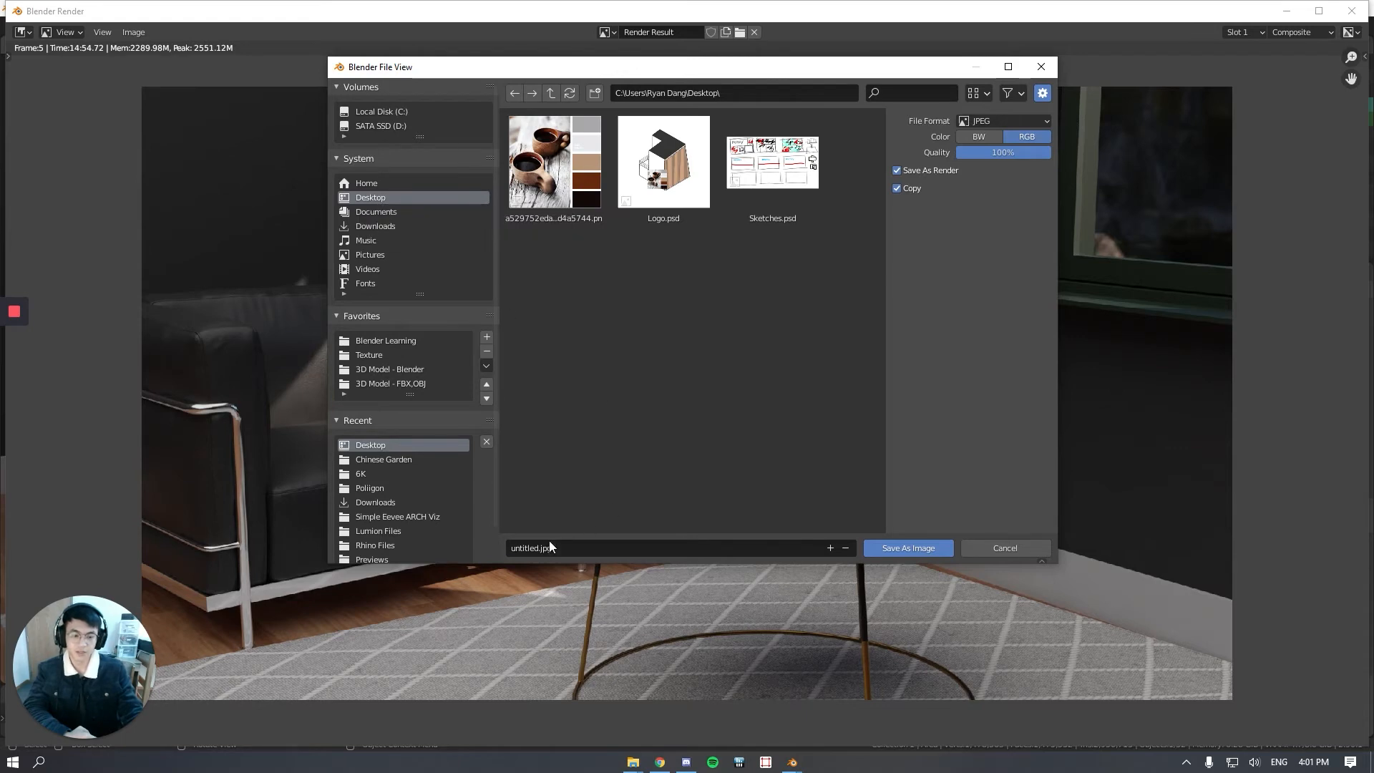
left_click(529, 547)
type("Final")
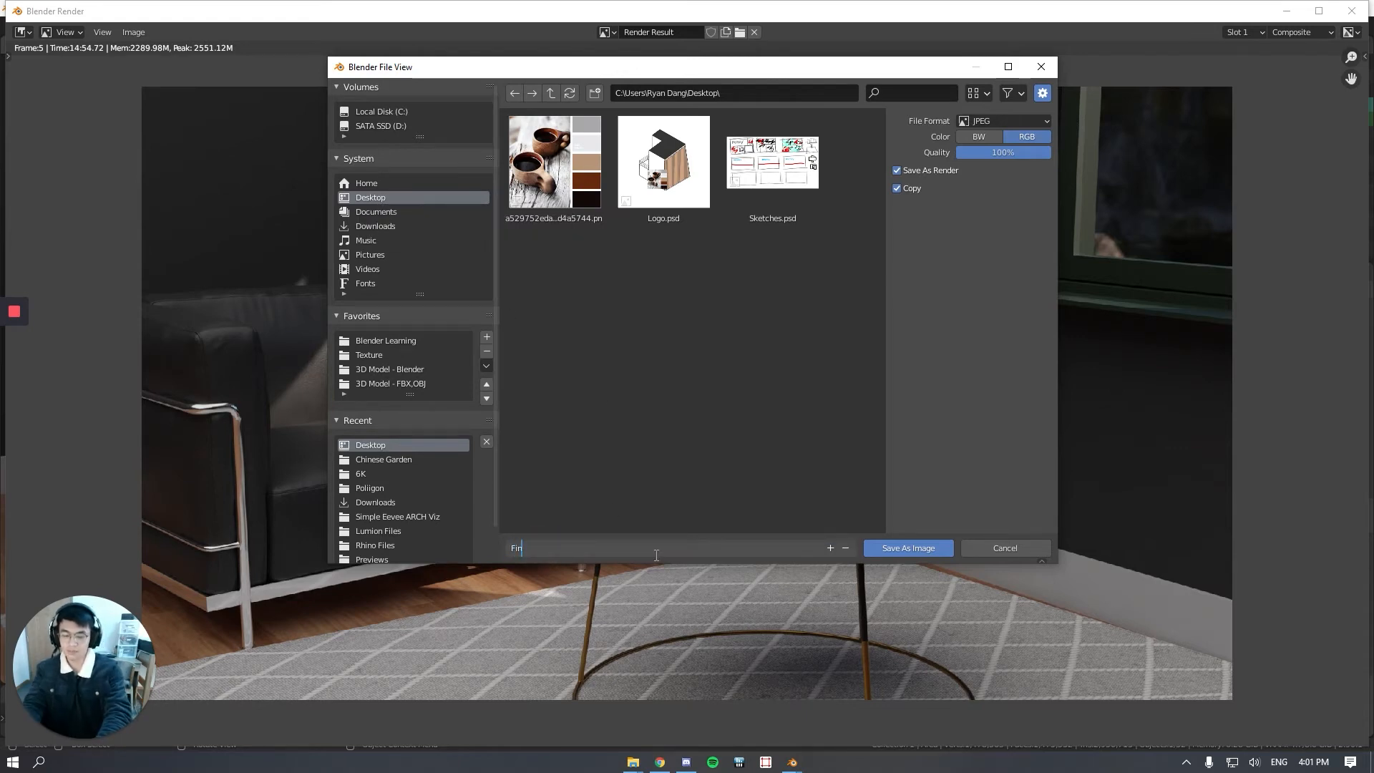
left_click(919, 547)
key("Escape")
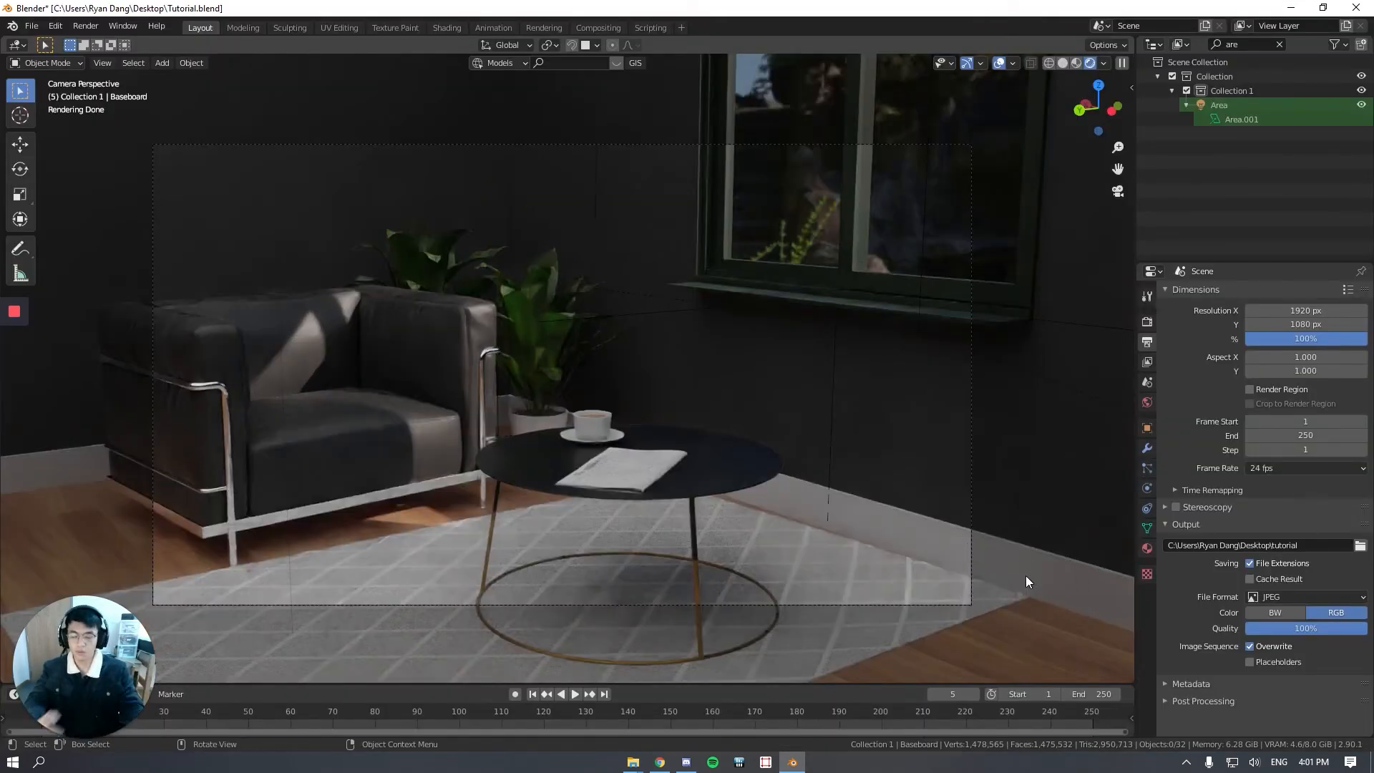
middle_click_drag(588, 449, 501, 448)
left_click(491, 514)
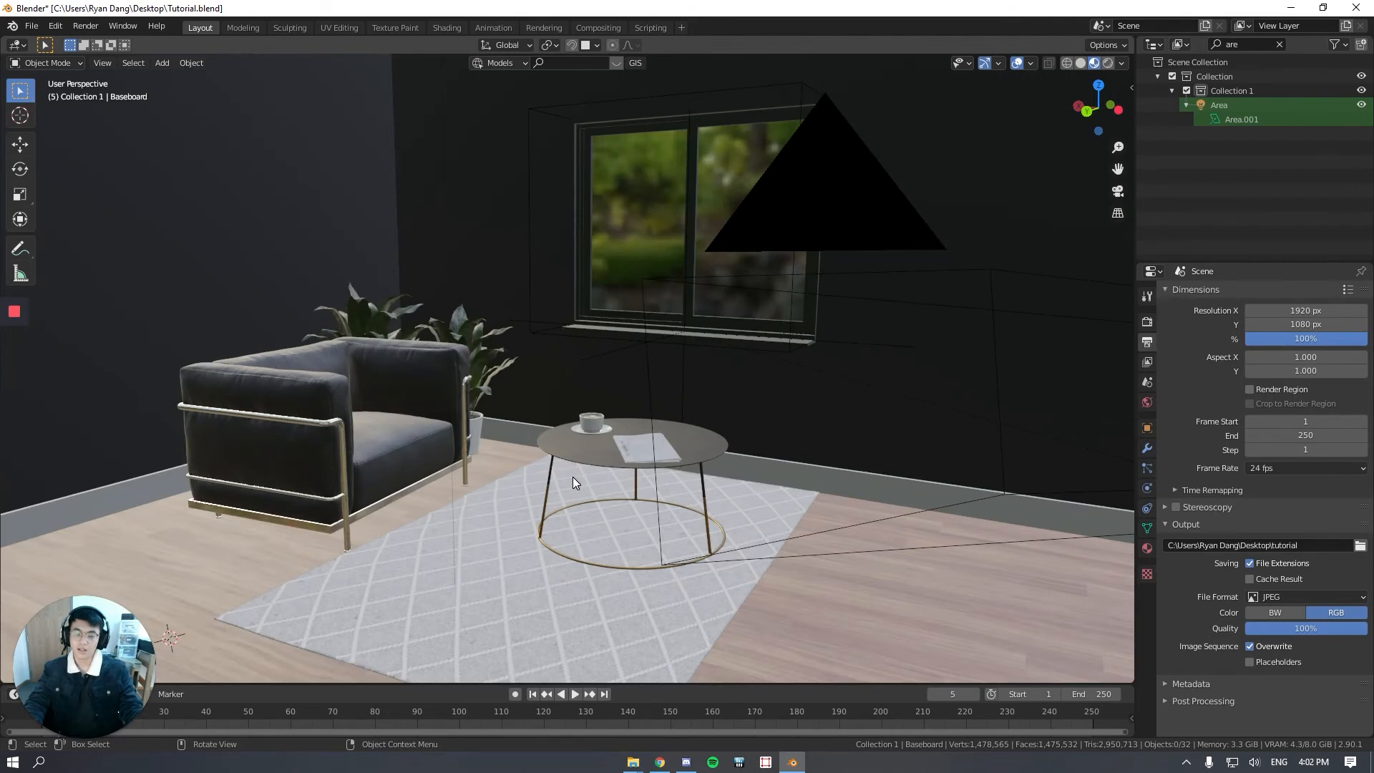
middle_click_drag(573, 477, 586, 423)
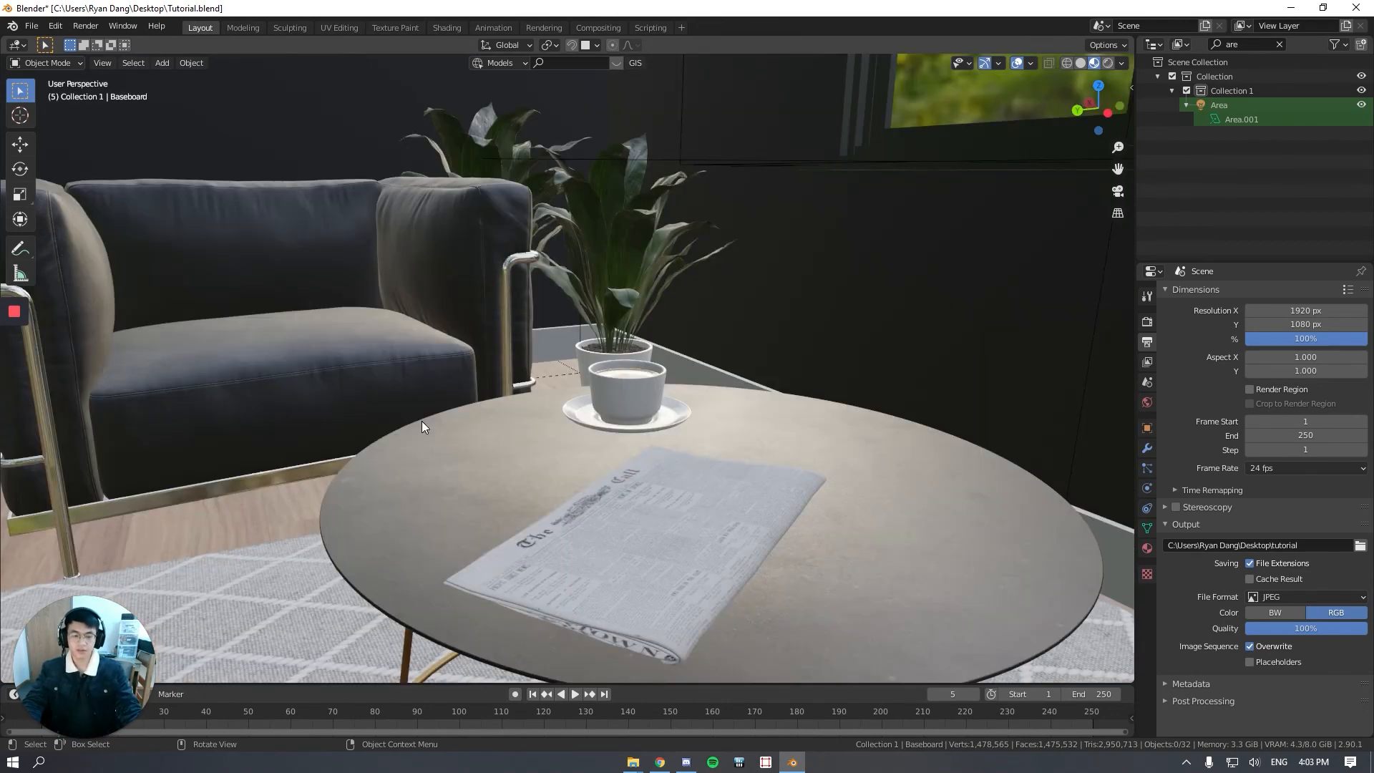
middle_click_drag(422, 423, 767, 487)
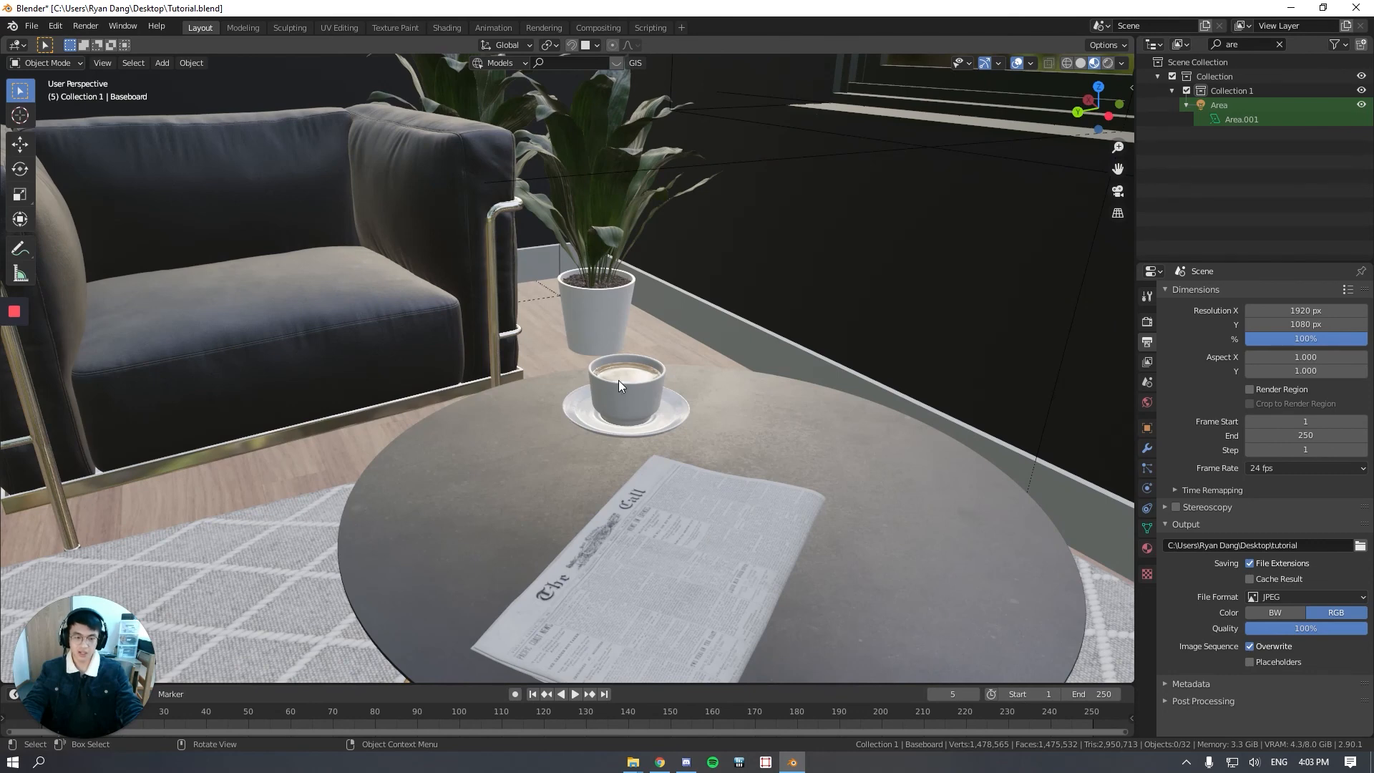